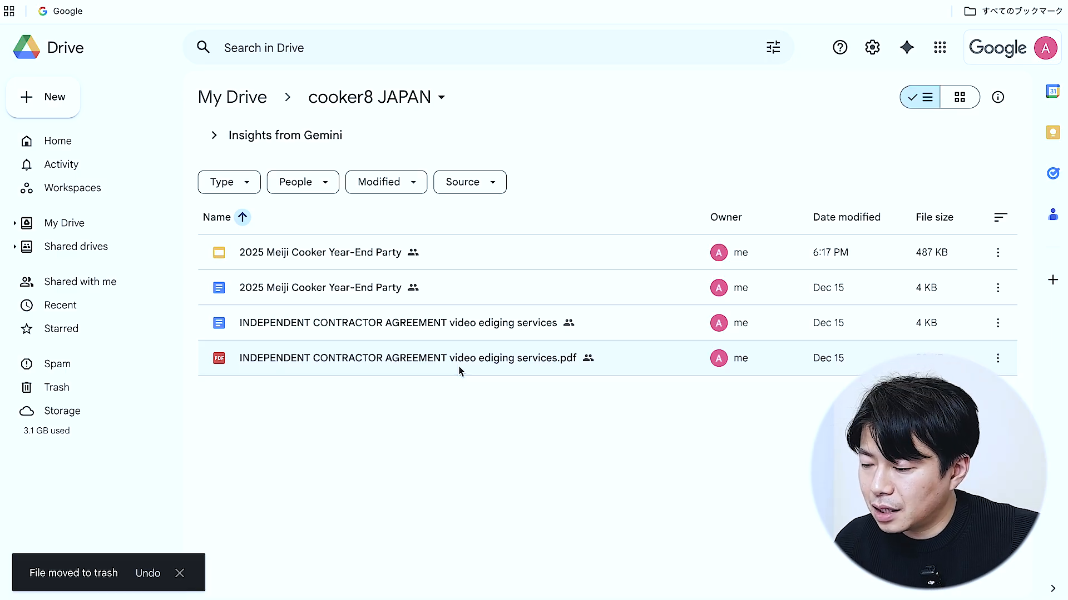
Open the contract PDF and start an eSignature request from its More actions menu.
double_click(459, 371)
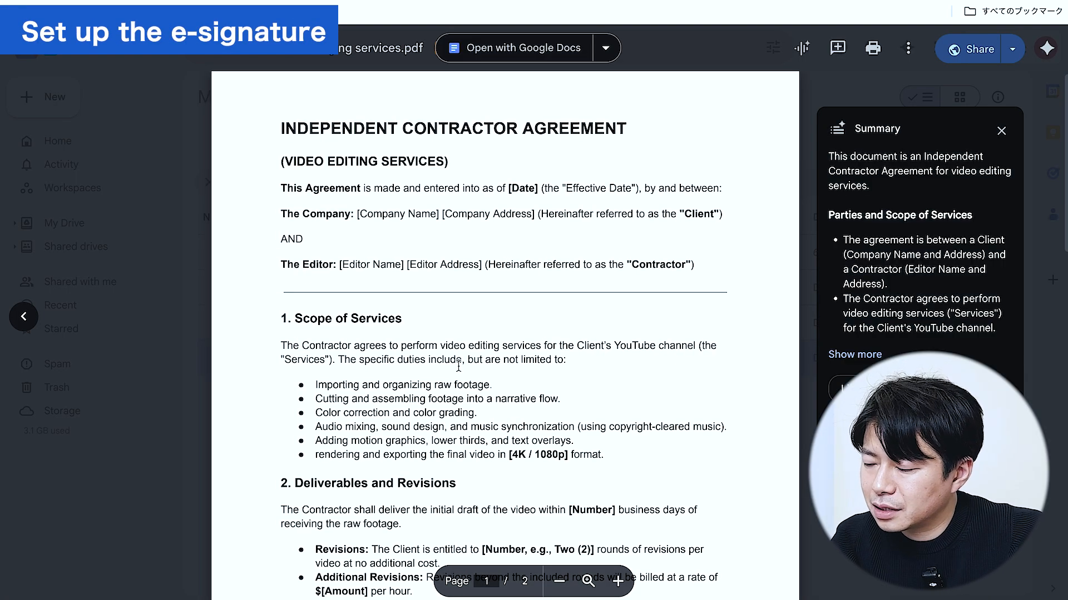
click(908, 48)
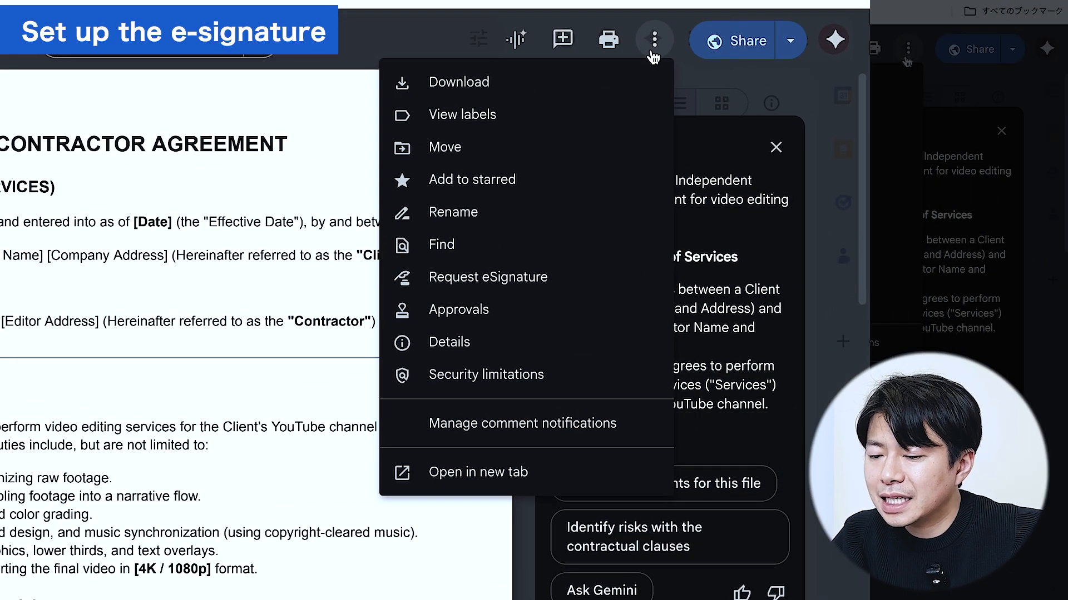
click(431, 276)
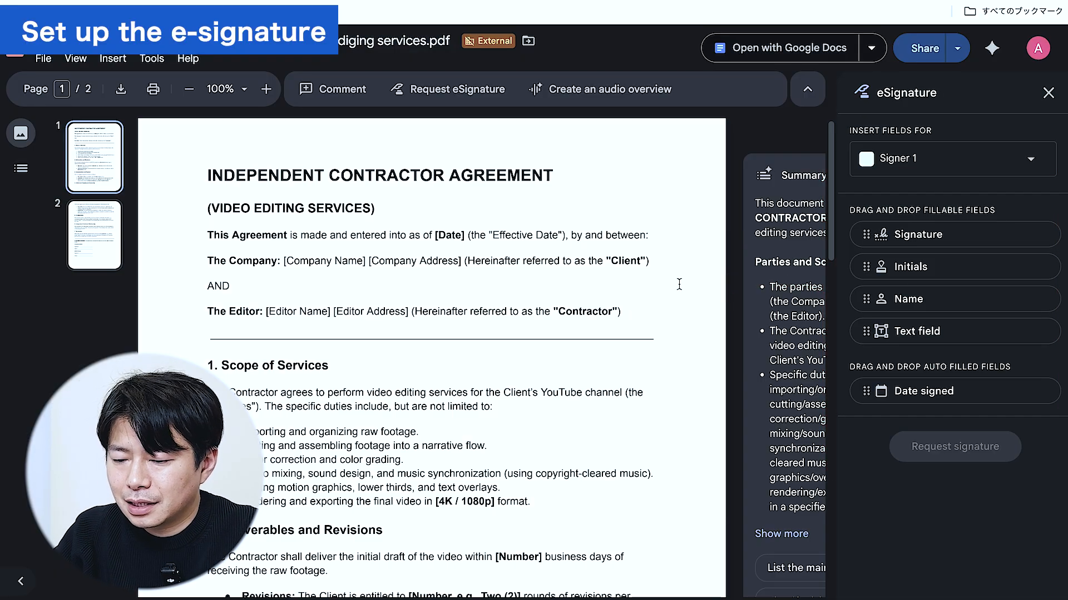
Place Signature, Name and Date signed fields for Signer 1 on page 2's Company Name block.
scroll(553, 284, down, 15)
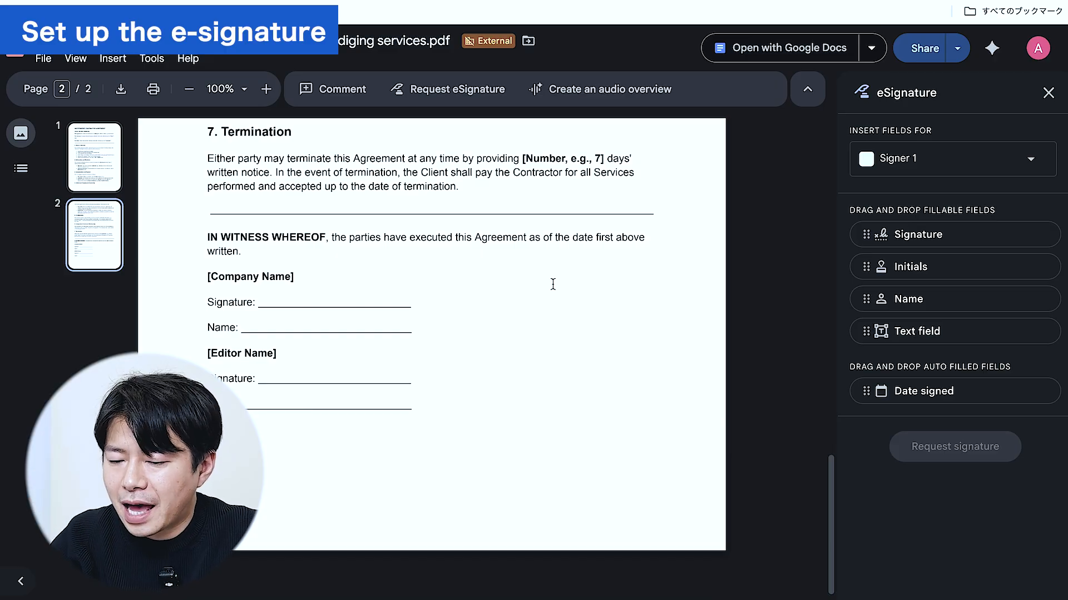
drag(922, 238, 313, 287)
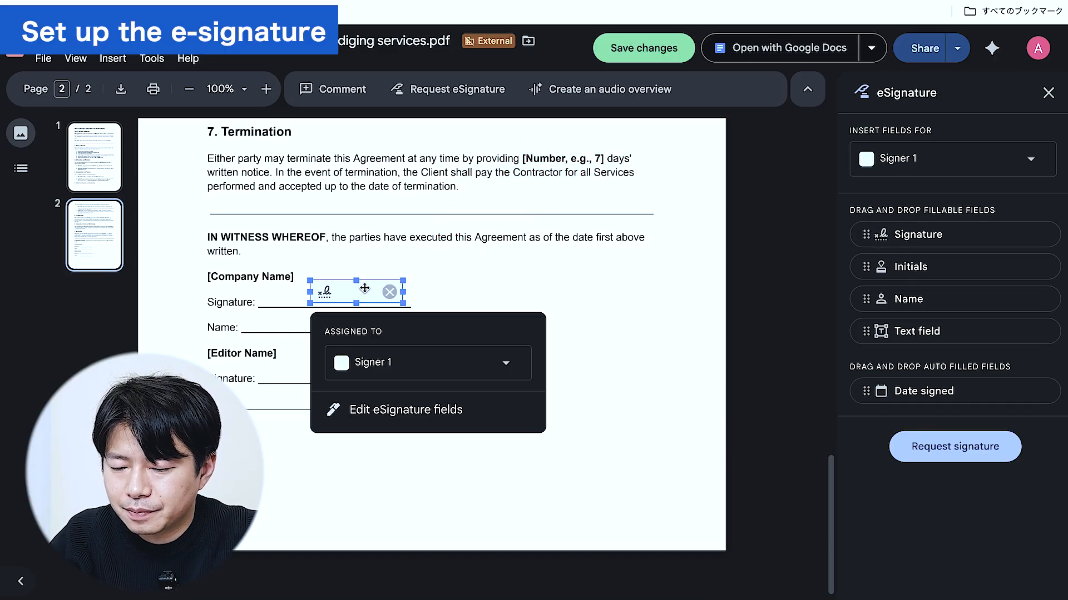
drag(923, 303, 317, 315)
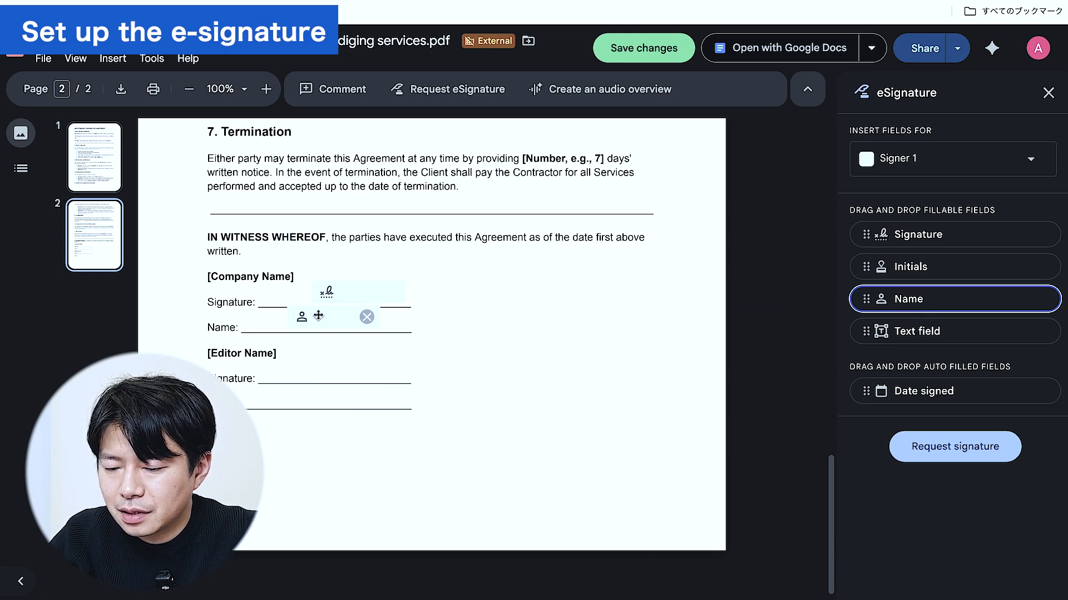
mouse_move(910, 389)
mouse_down()
mouse_move(890, 394)
mouse_move(491, 272)
mouse_up()
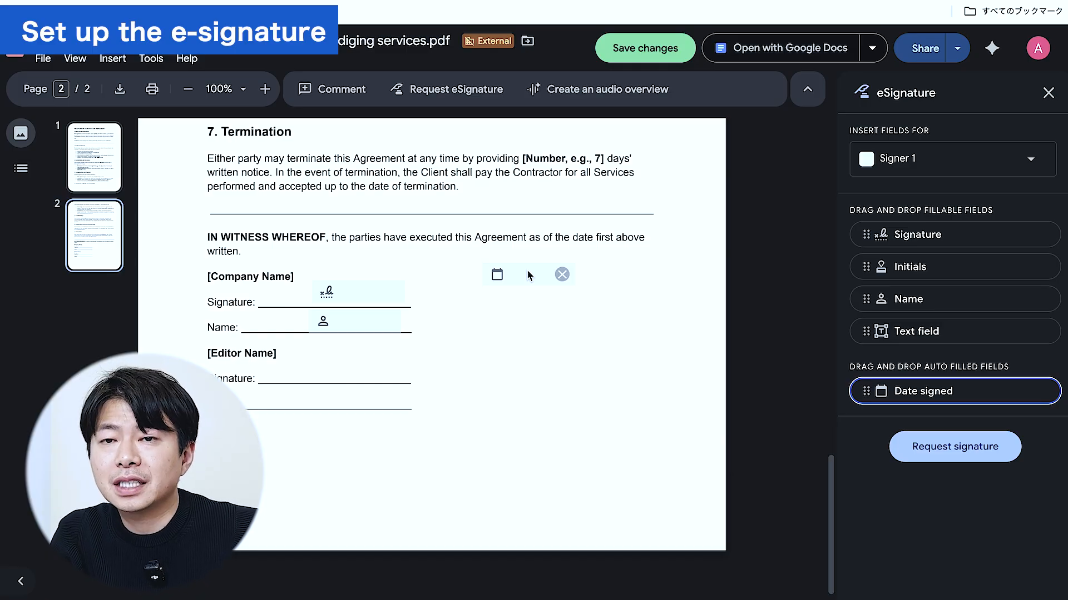
click(951, 161)
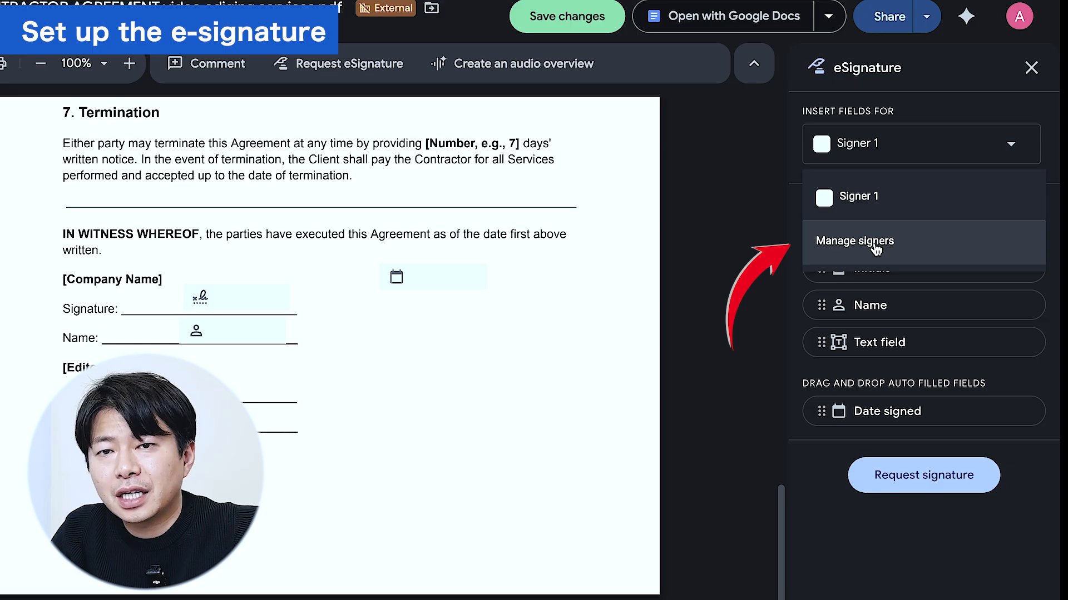
Add a second signer named 'Signer2' through Manage signers.
click(876, 245)
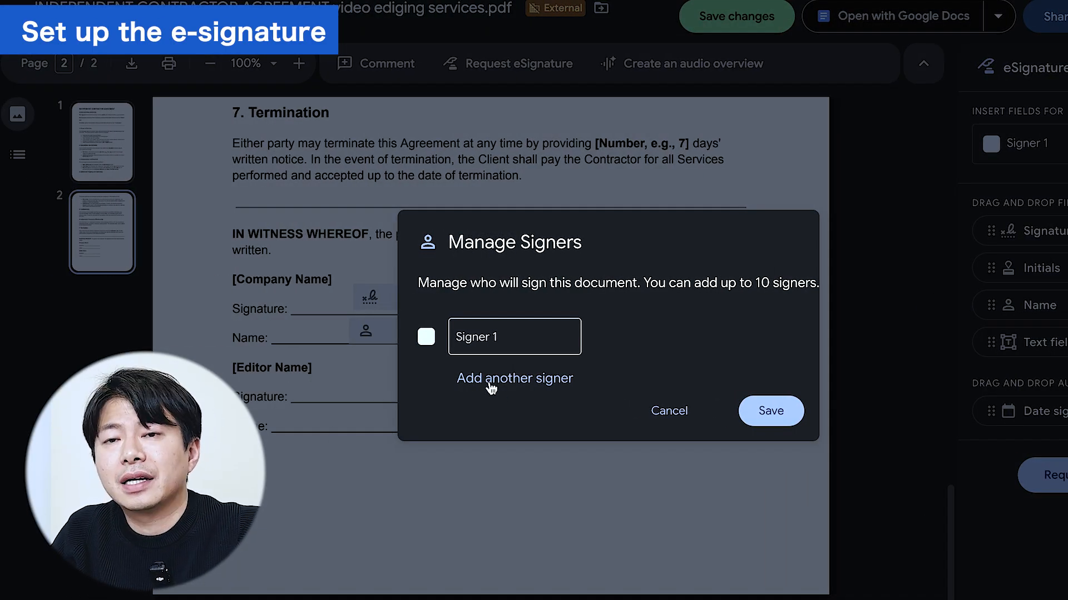
click(490, 384)
text(Sign)
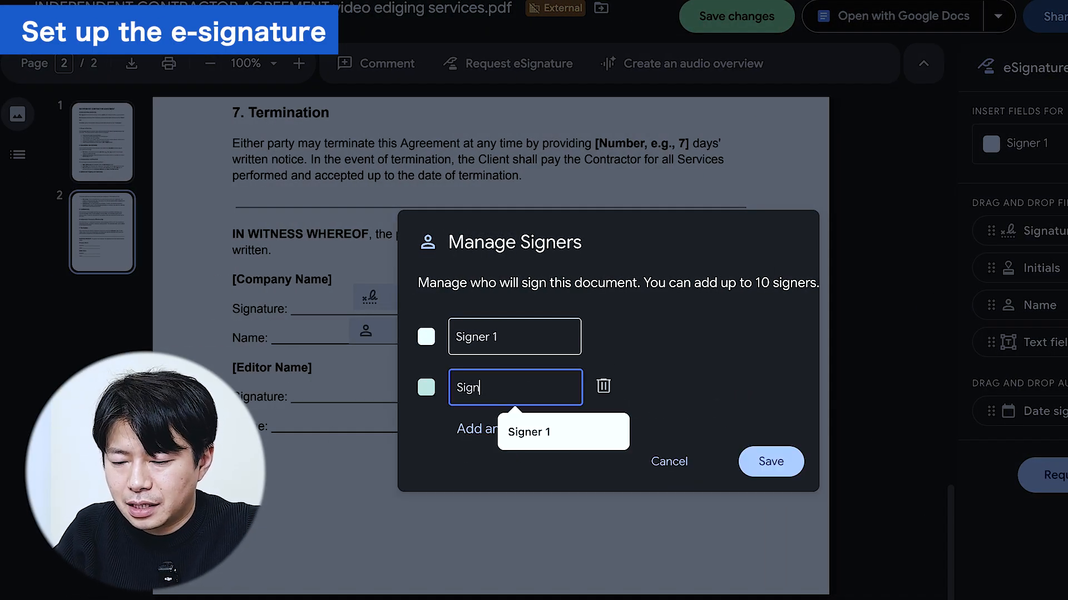
text(er2)
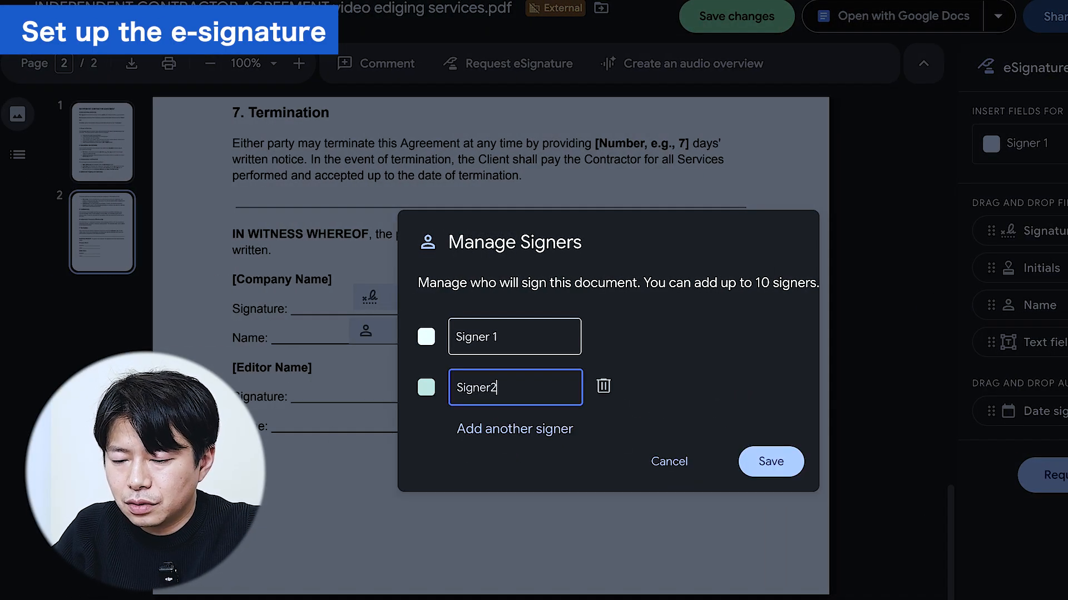
click(755, 458)
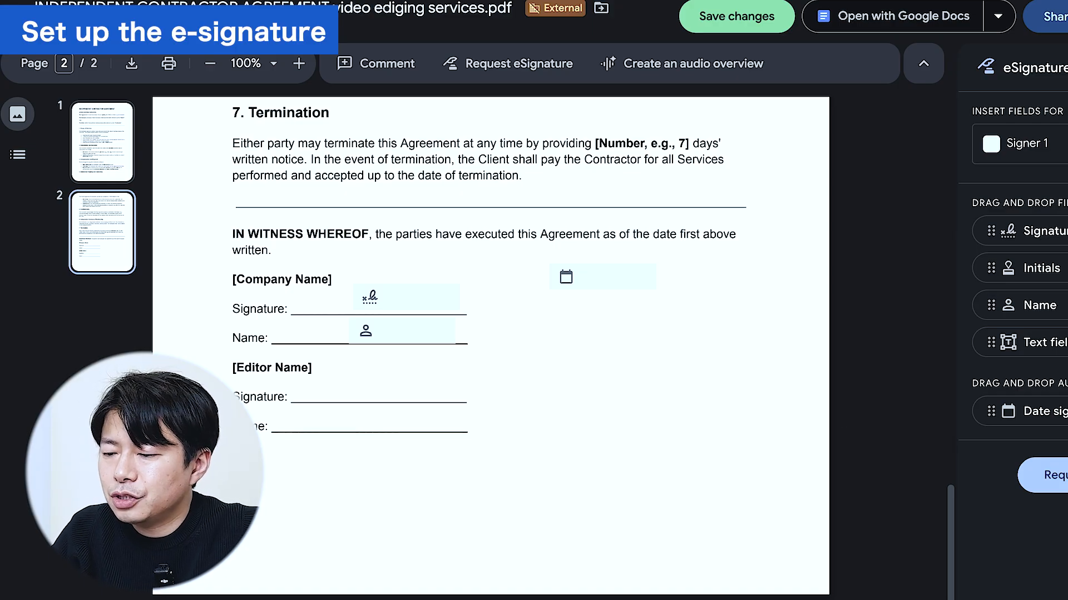
Place Signer2's Signature and Name fields on the Editor Name lines, then open the request form.
click(1023, 143)
click(1026, 239)
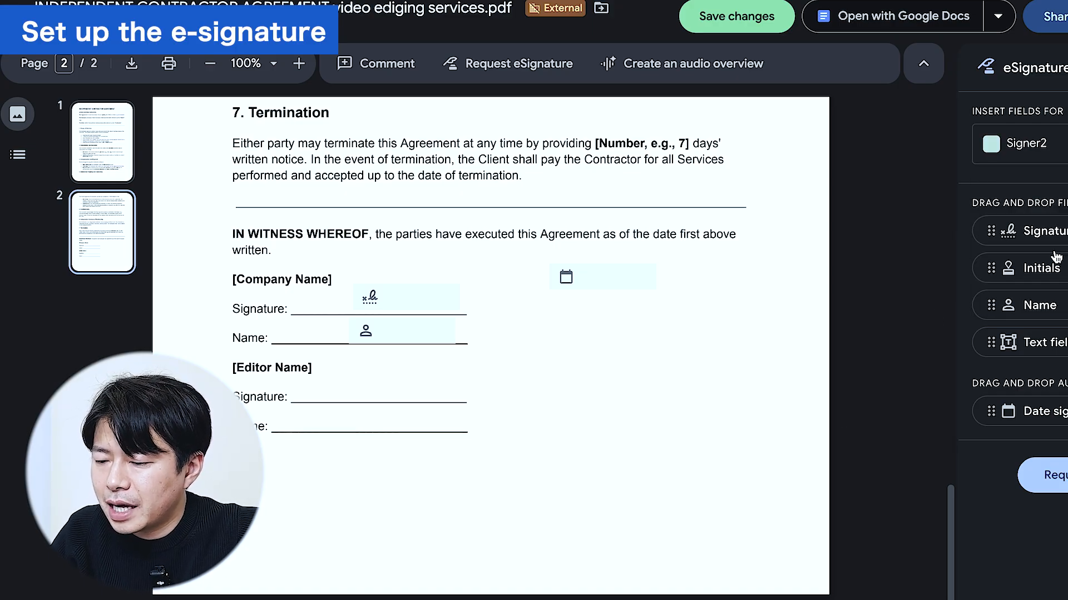
mouse_move(1045, 230)
mouse_down()
mouse_move(710, 272)
mouse_move(349, 373)
mouse_move(356, 384)
mouse_up()
drag(1038, 315, 348, 408)
click(545, 160)
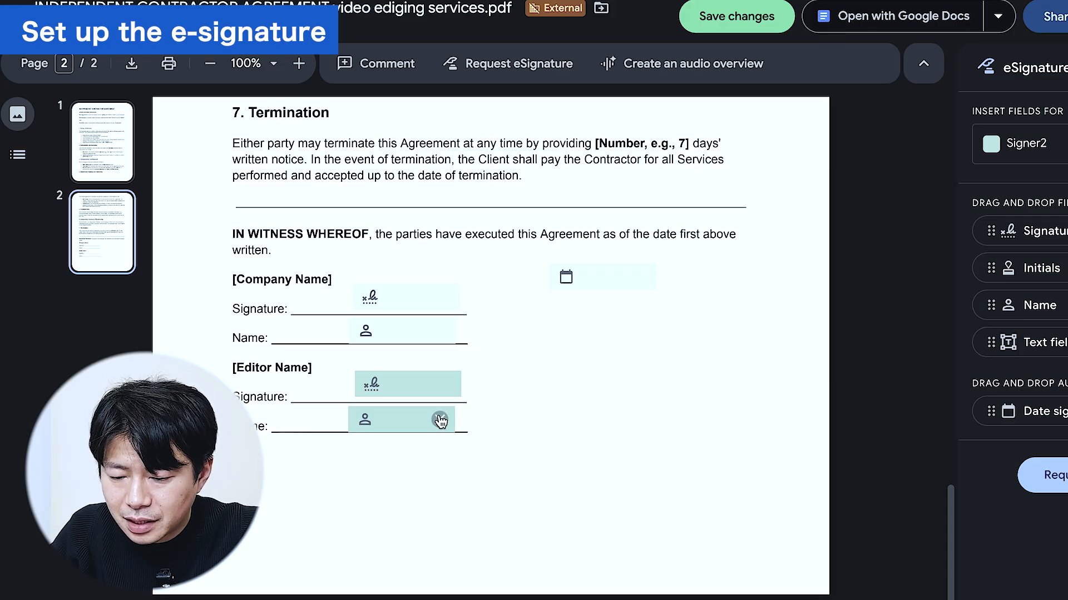
drag(409, 422, 416, 422)
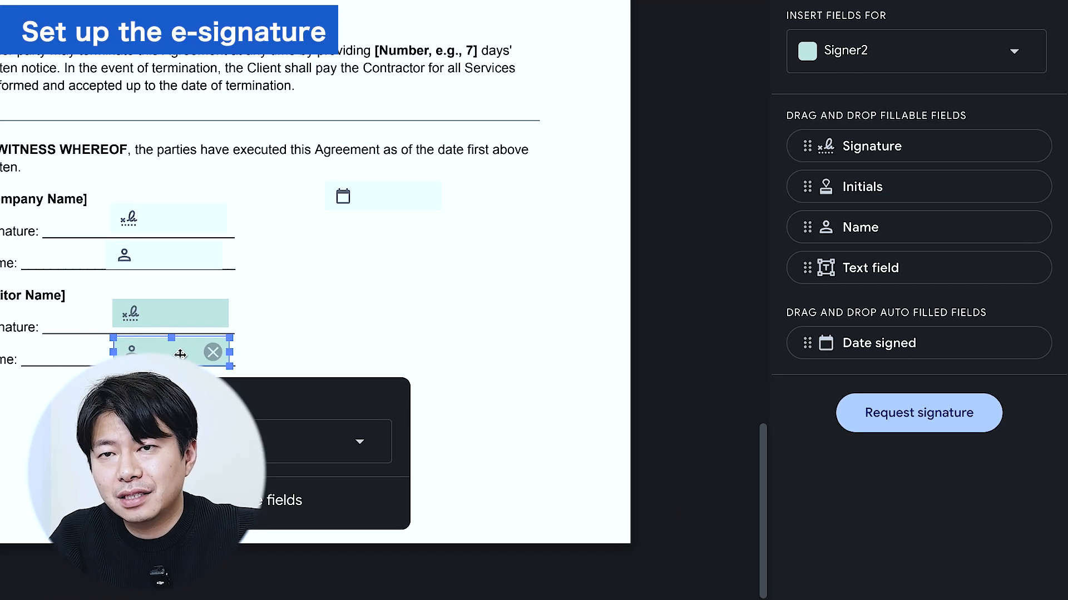
click(892, 421)
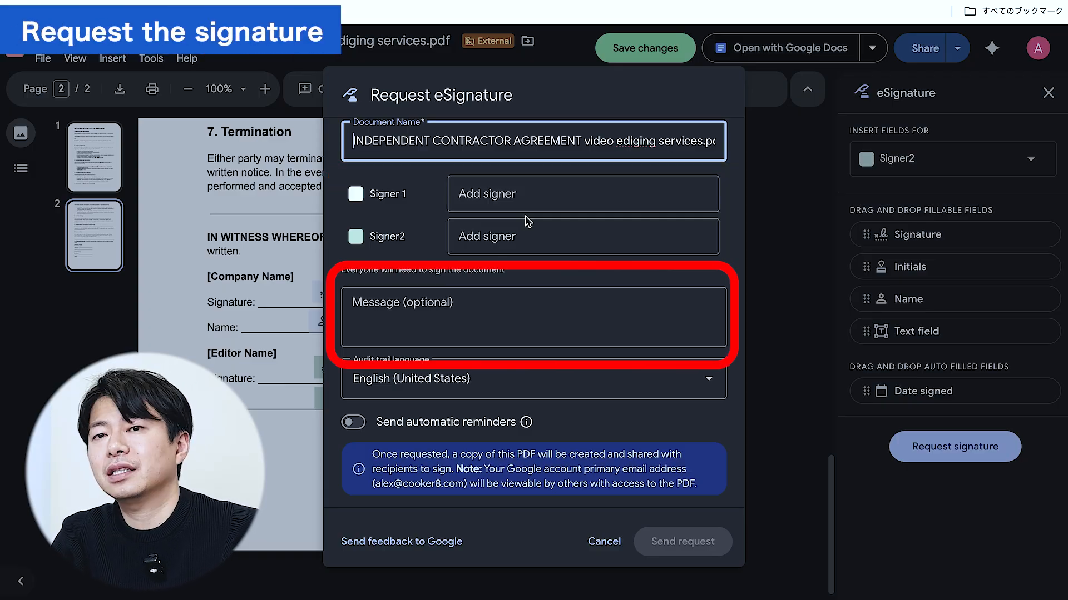
Assign the suggested contacts as Signer 1 and Signer2 in the request dialog.
click(505, 196)
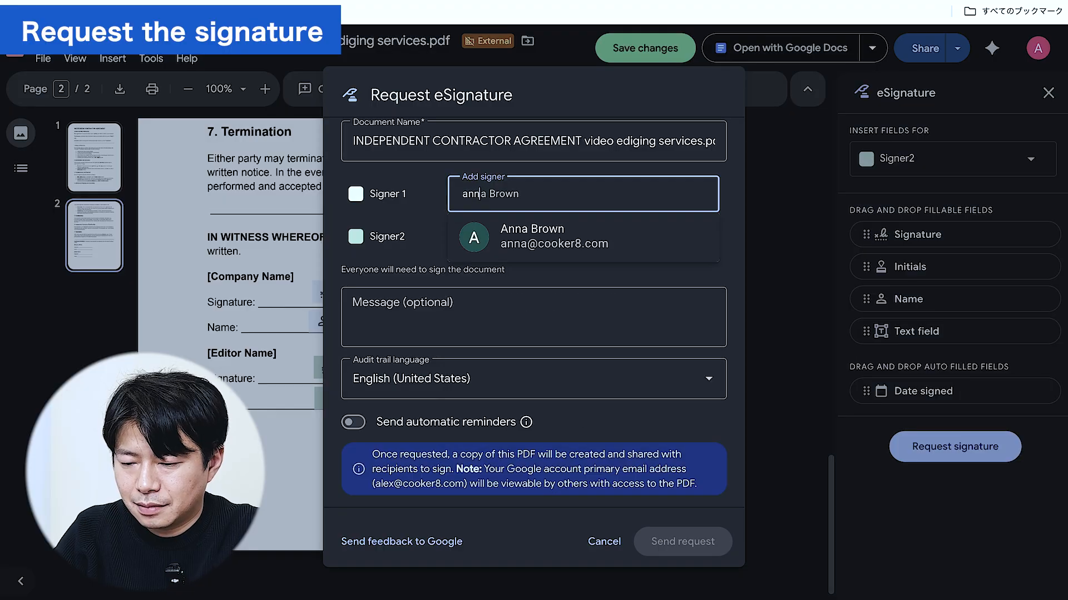
key(Return)
click(510, 238)
key(Return)
Add the message 'Please sign' and send the eSignature request.
click(510, 312)
text(Please sign)
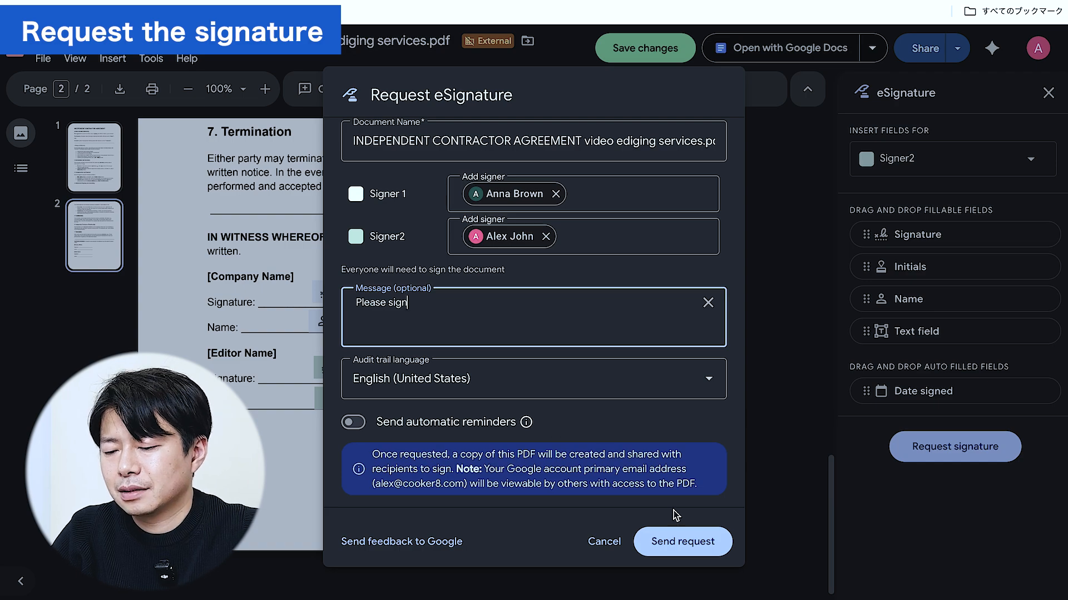
click(681, 547)
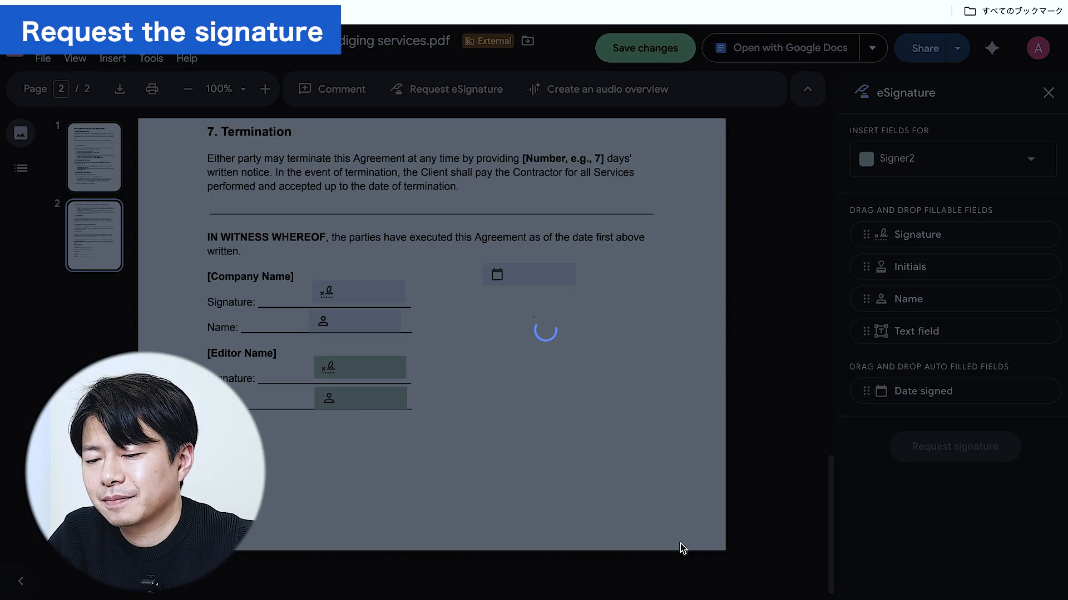
click(668, 421)
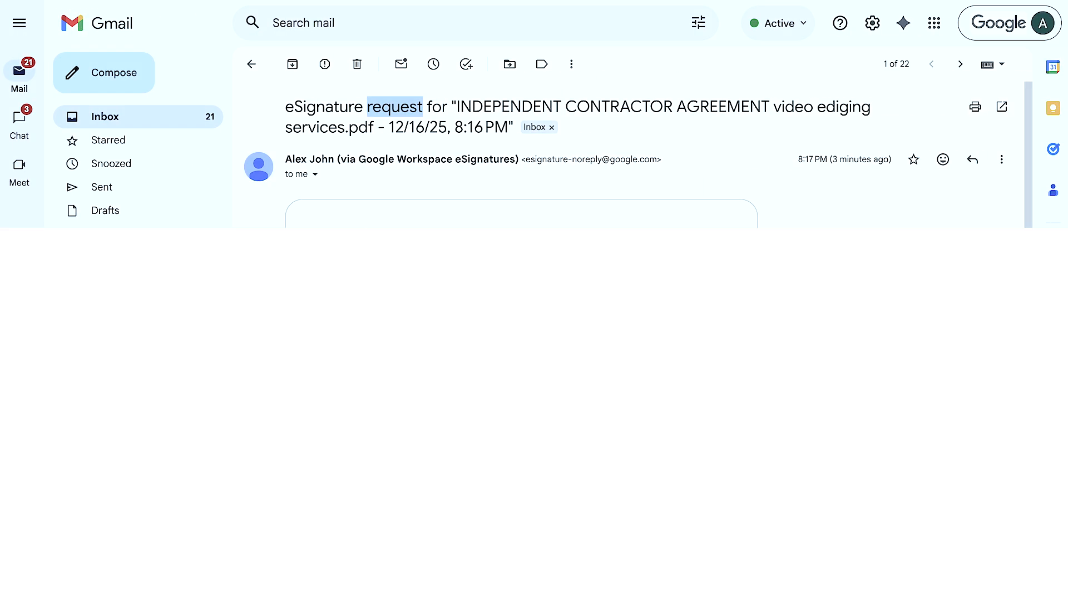
Open the newest eSignature request email from the inbox and choose Sign.
click(119, 121)
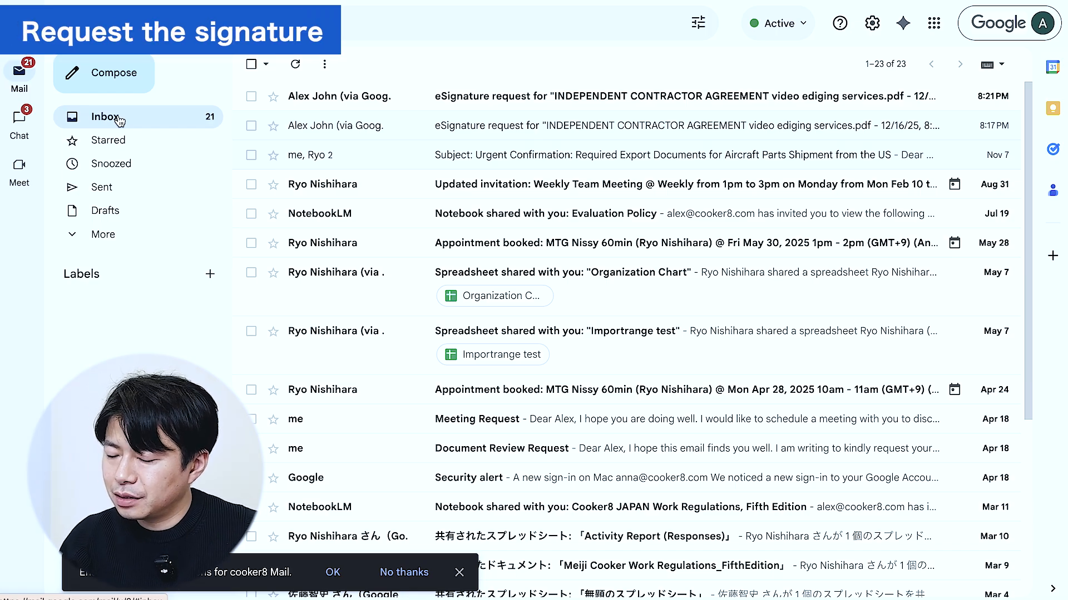
click(311, 97)
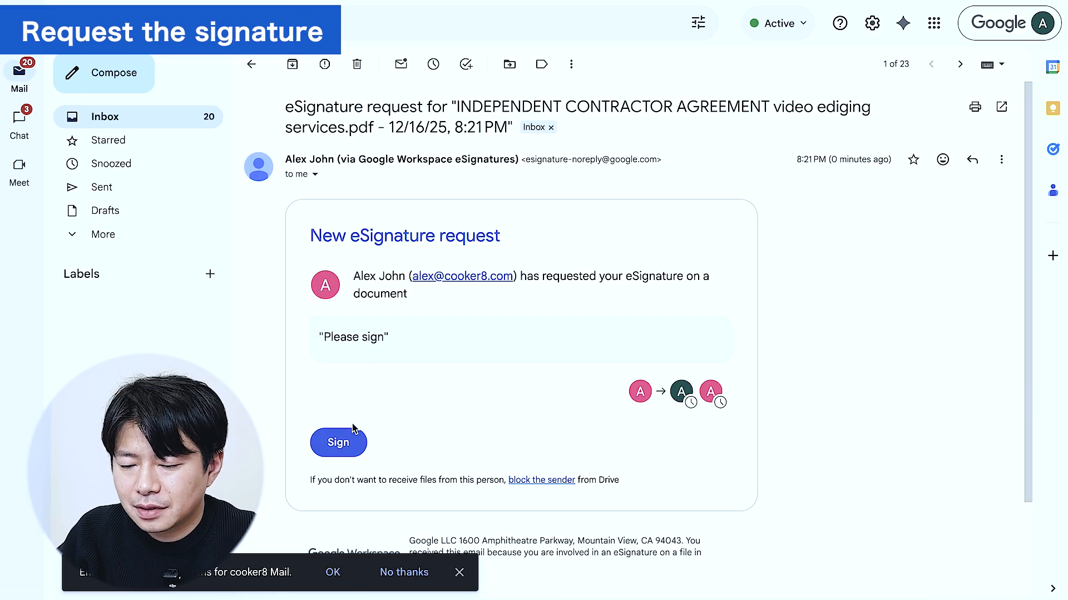
click(342, 443)
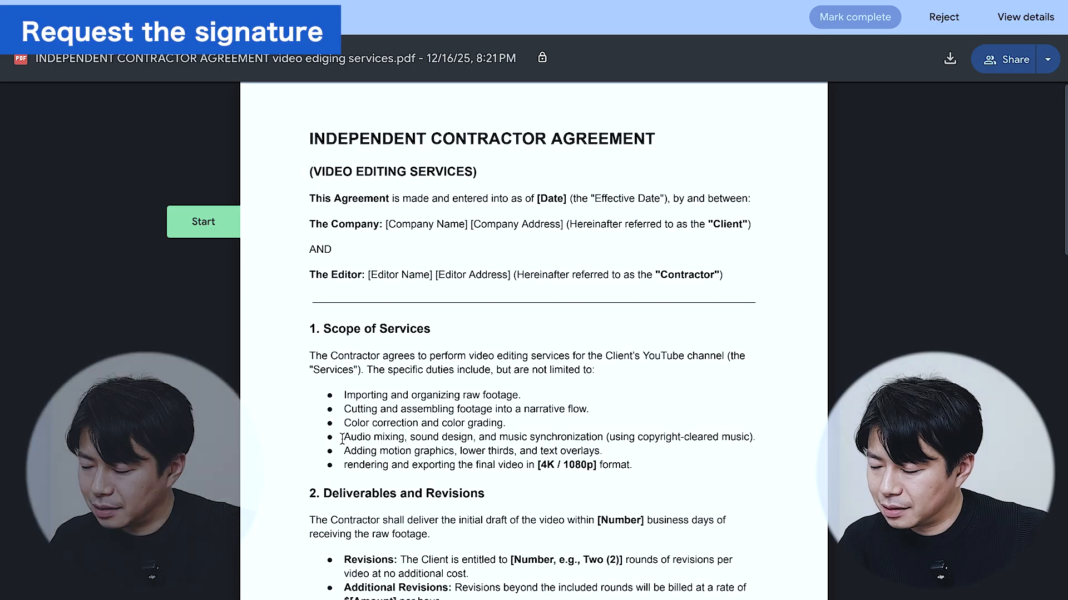
Sign the Company Name line, adopting a signature from the signer's full name and initials, and fill the name field.
scroll(478, 352, down, 1)
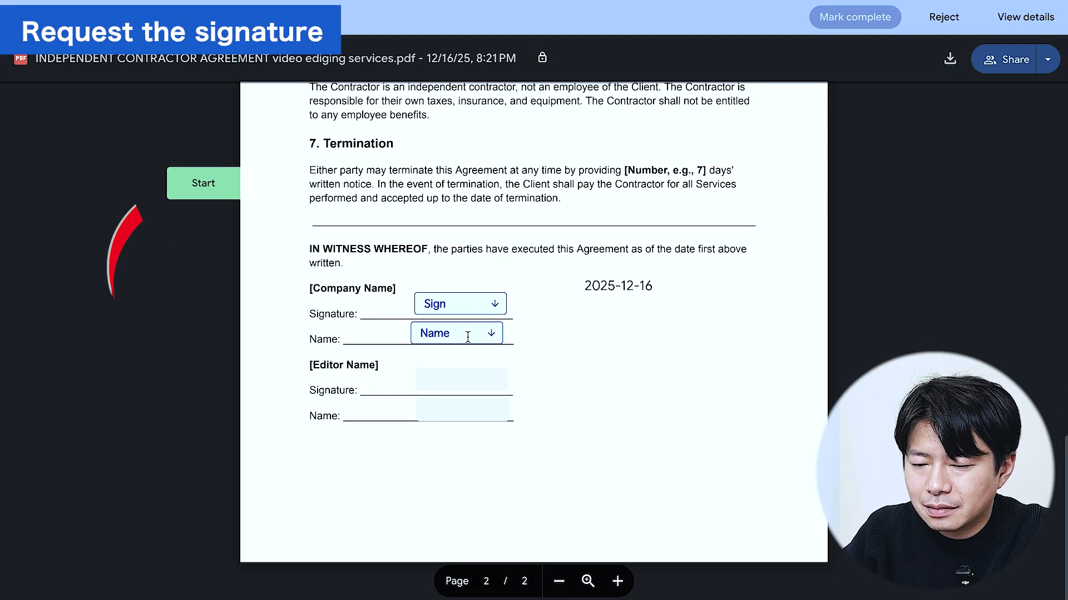
click(218, 187)
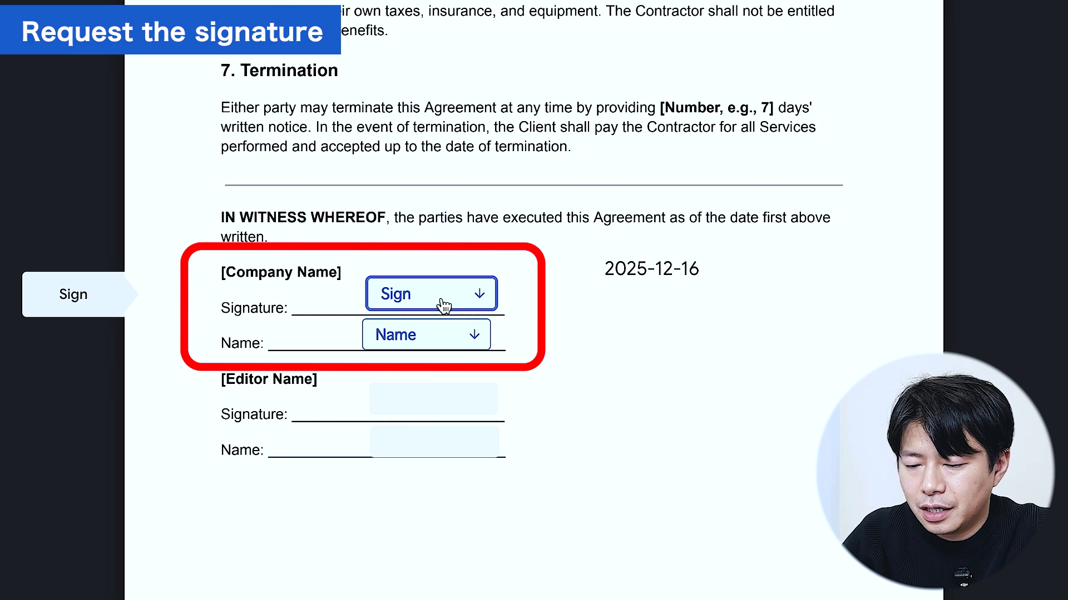
click(443, 305)
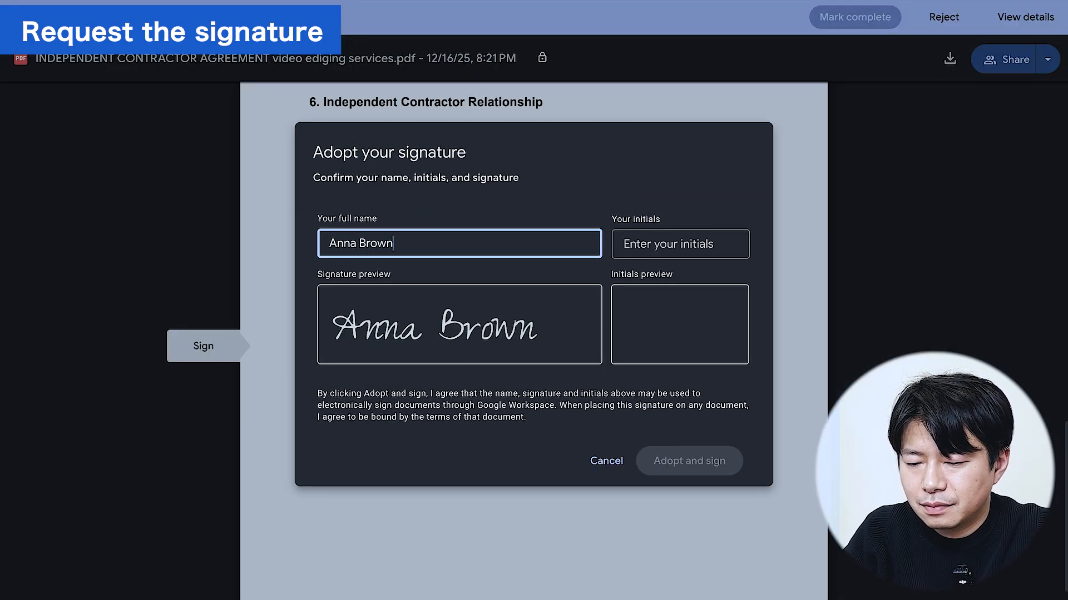
click(678, 244)
text(ANNA)
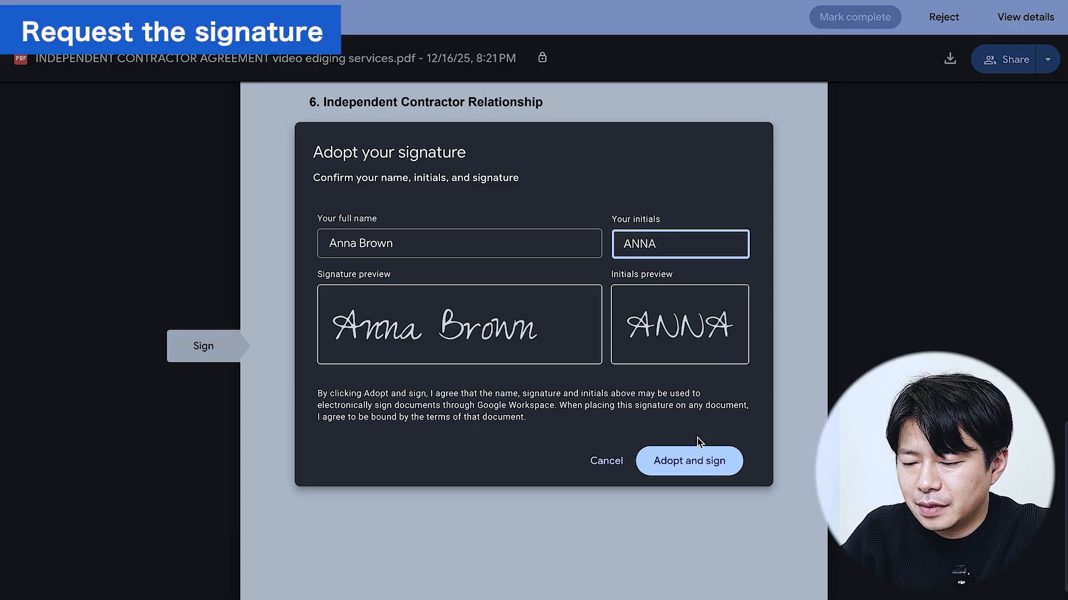
click(689, 461)
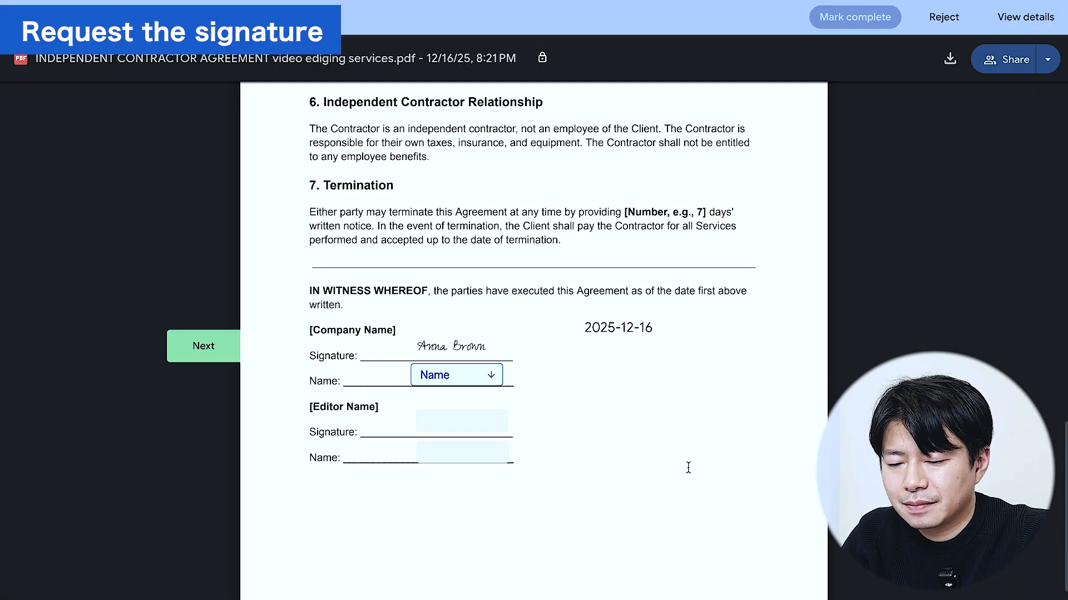
click(471, 378)
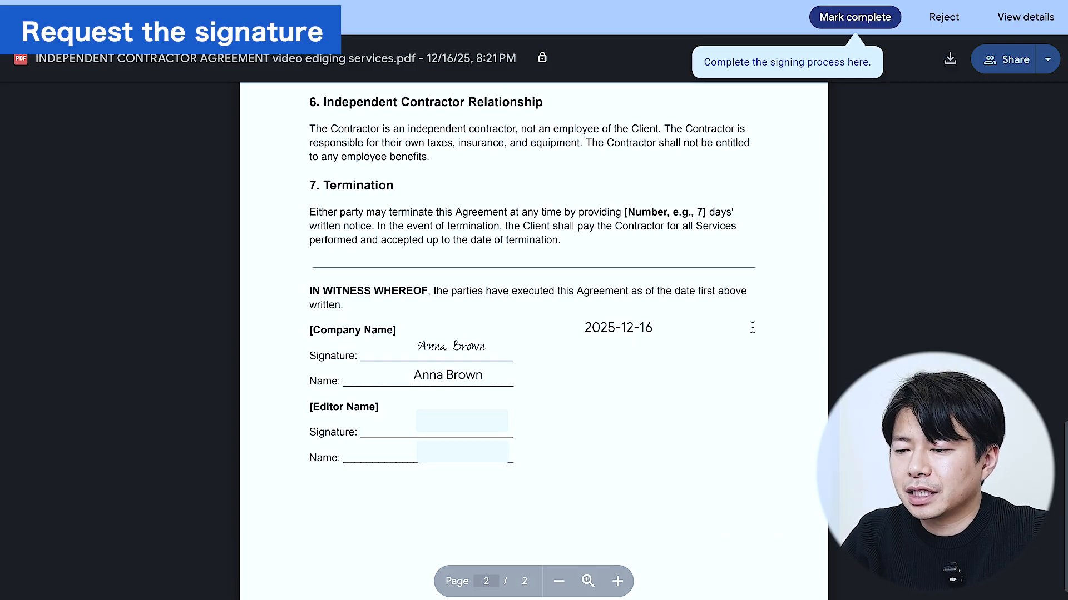
Mark the first signature complete, accept the eSignature terms, close the window and return to the inbox.
click(859, 21)
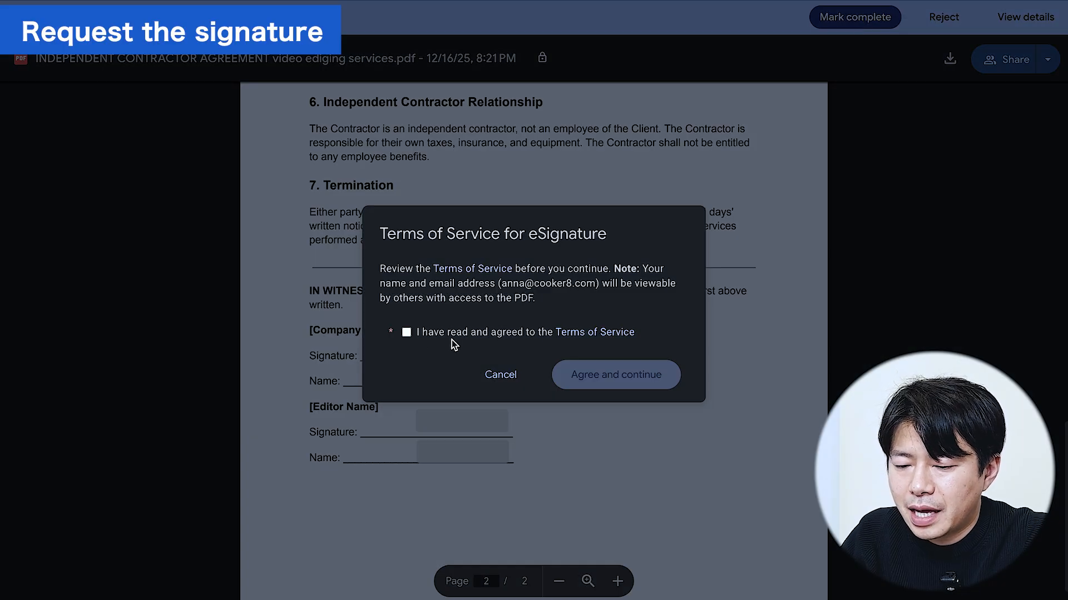
click(405, 335)
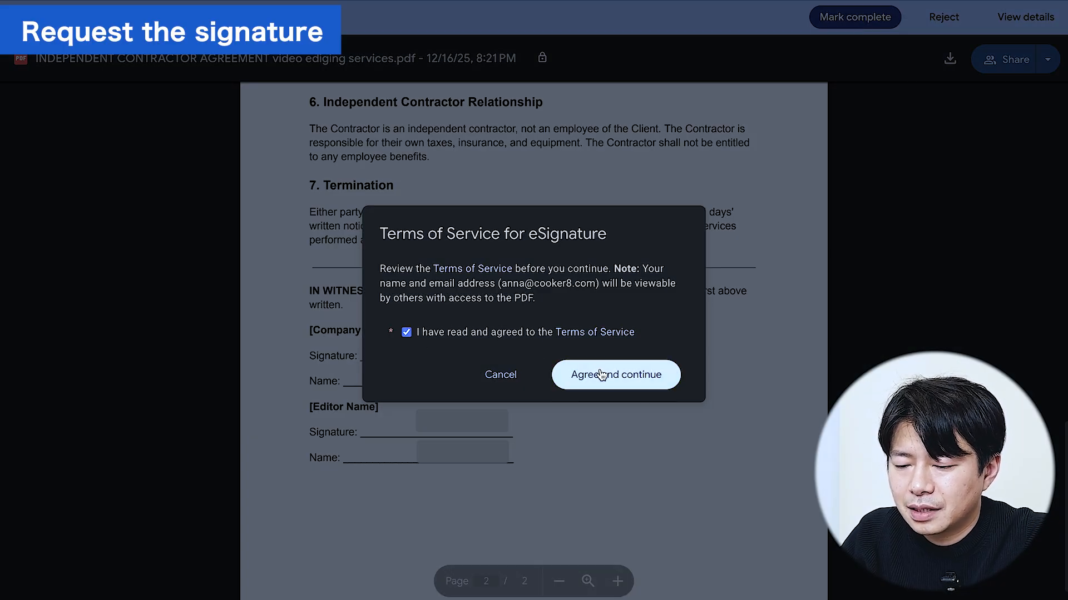
click(615, 380)
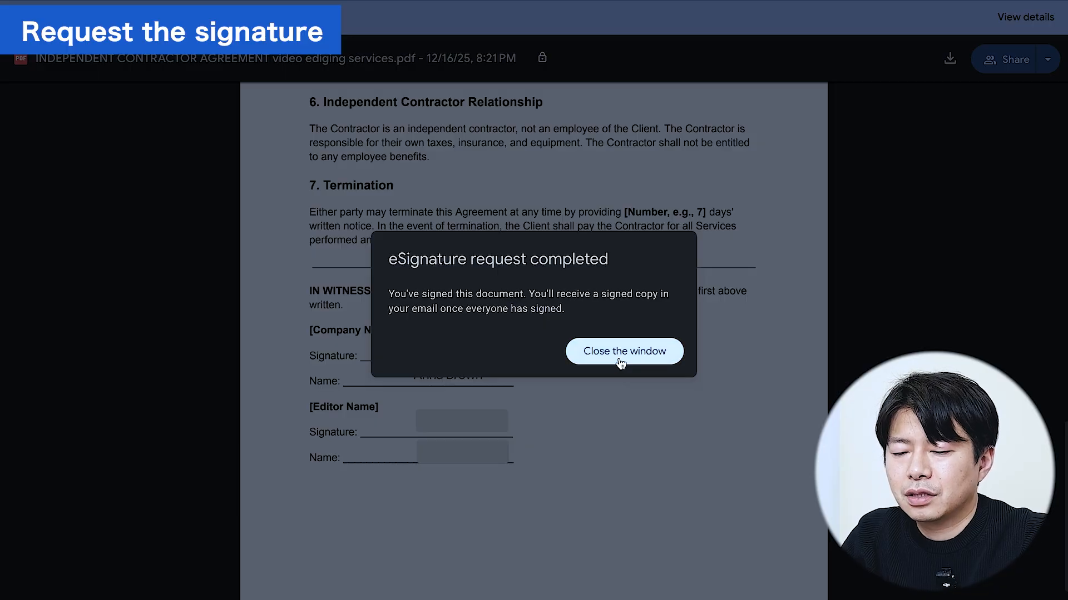
click(621, 356)
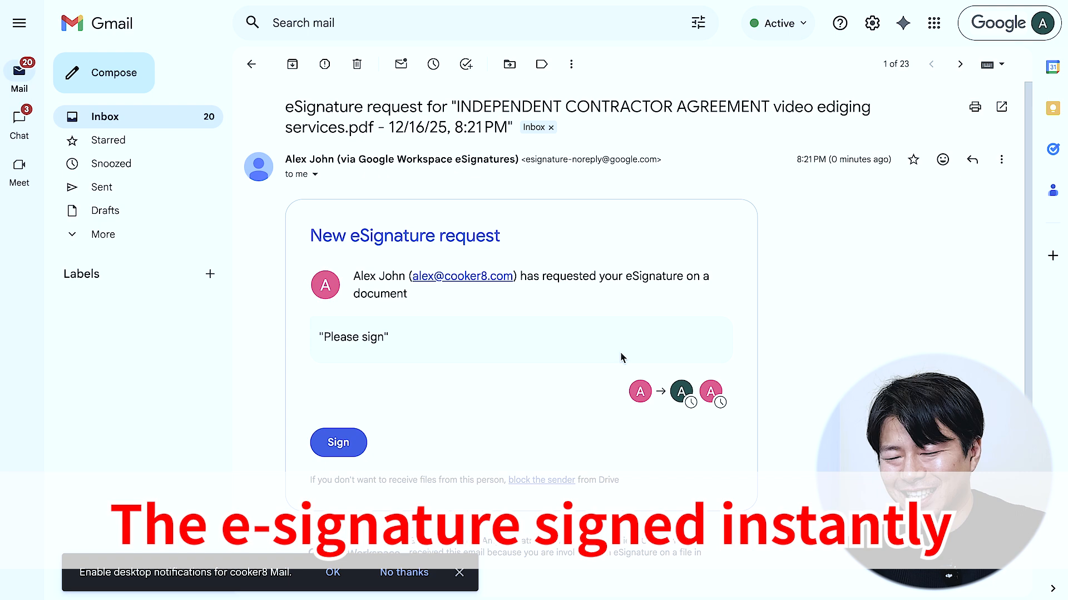
click(122, 118)
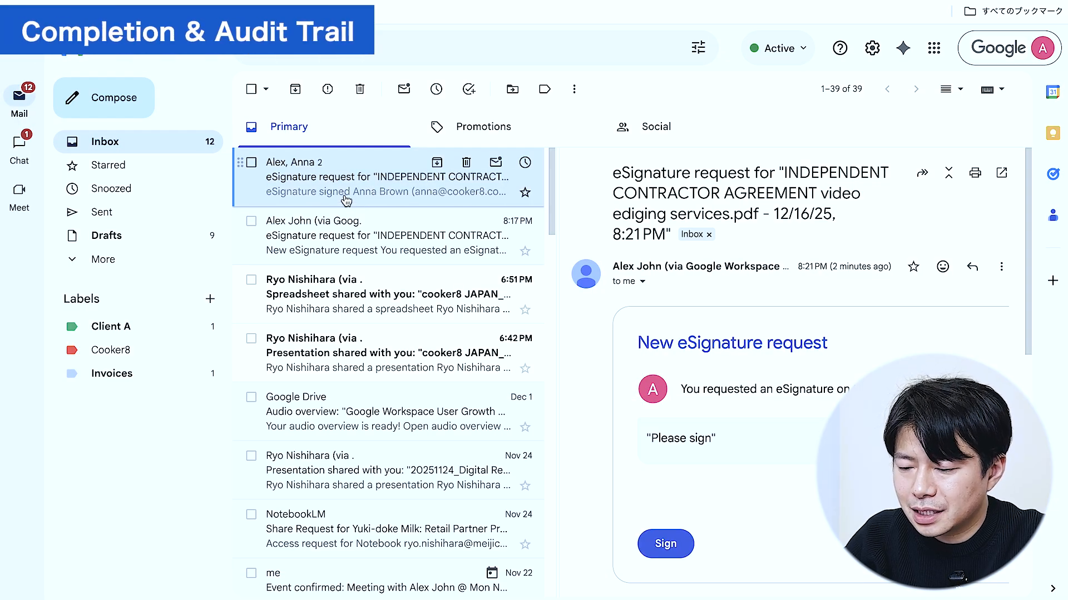
Find the 'eSignature signed' message in the thread and open the contract to sign.
scroll(698, 350, down, 10)
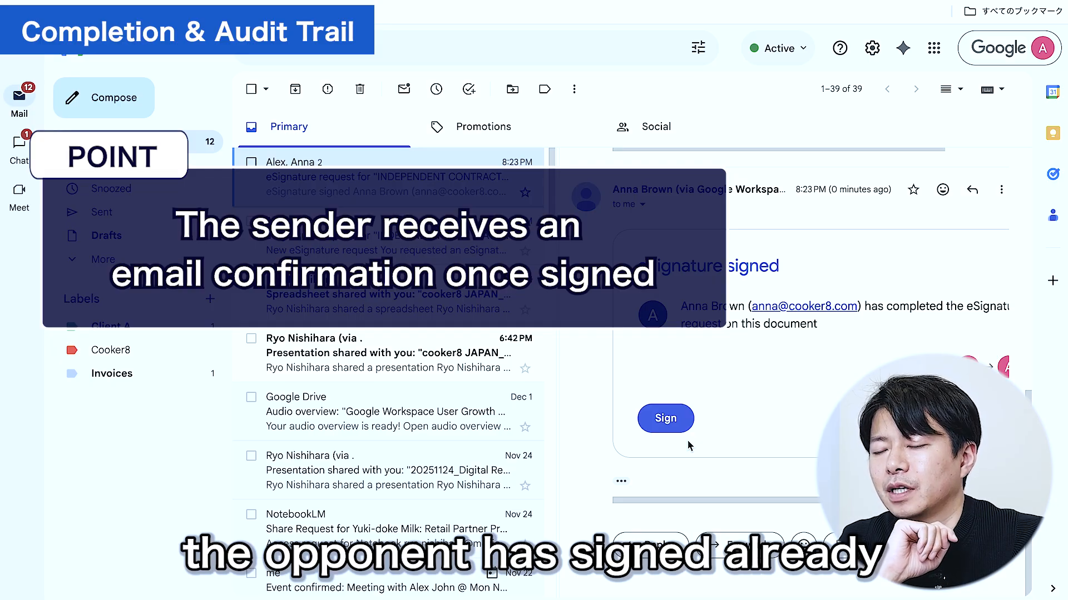
click(668, 426)
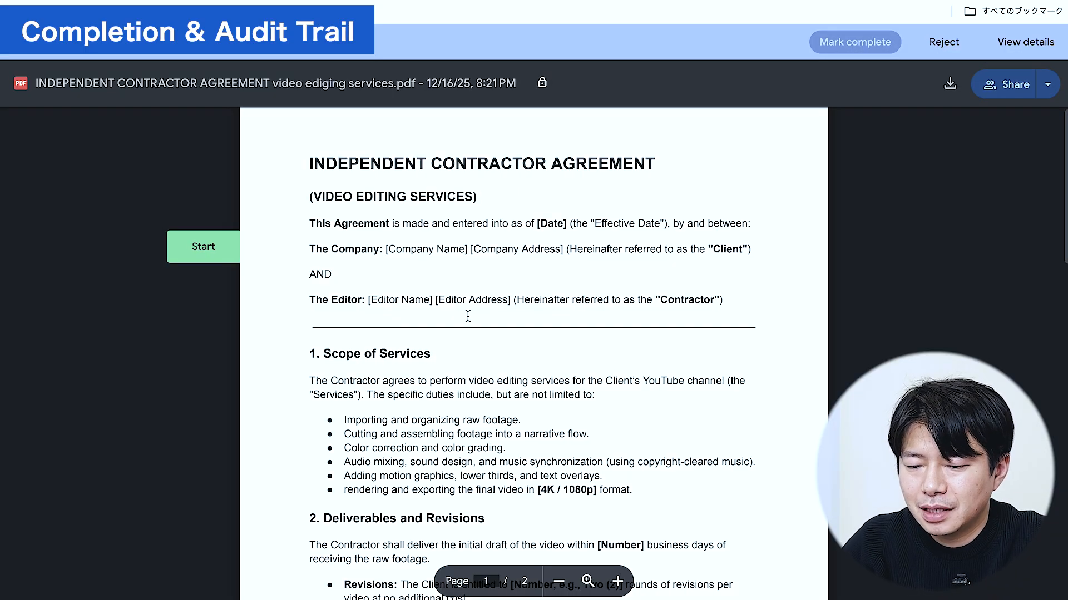
Sign the Editor Name line with the second signer's full name and initials, and fill the name field.
click(214, 258)
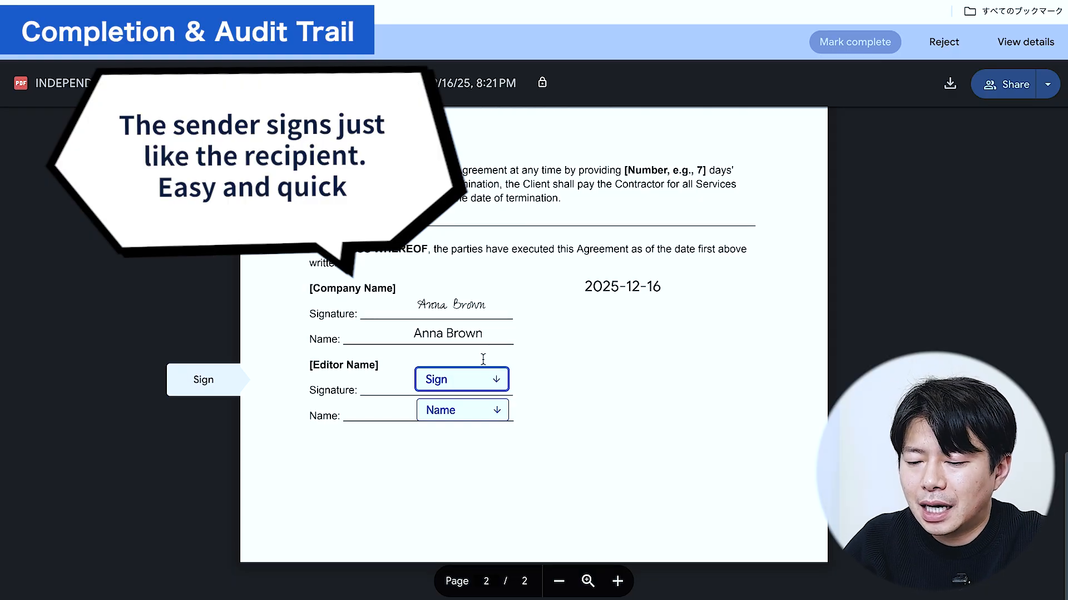
click(483, 382)
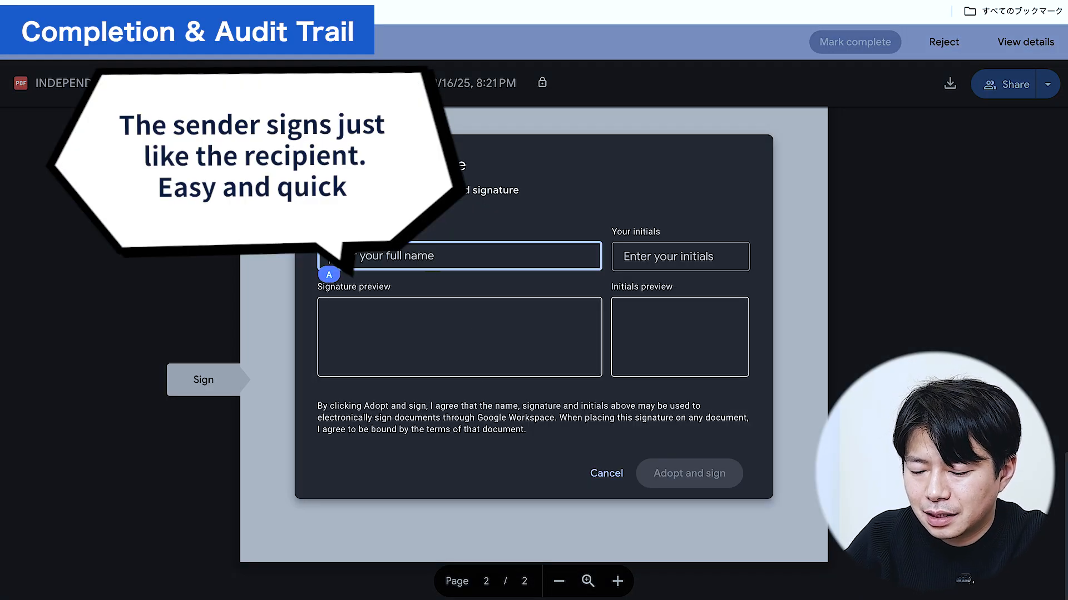
click(647, 255)
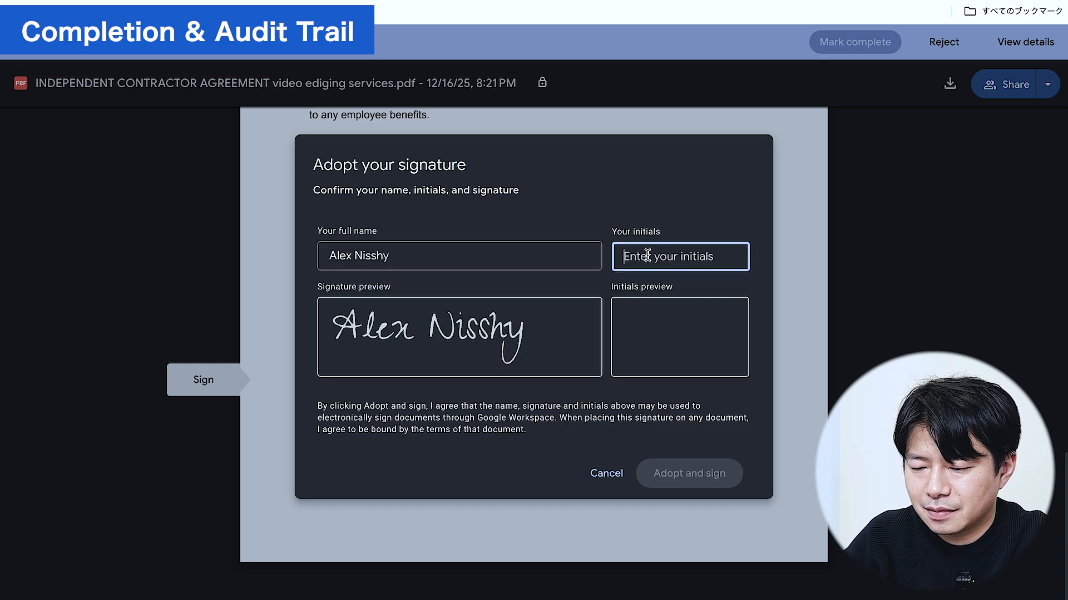
text(ALEX)
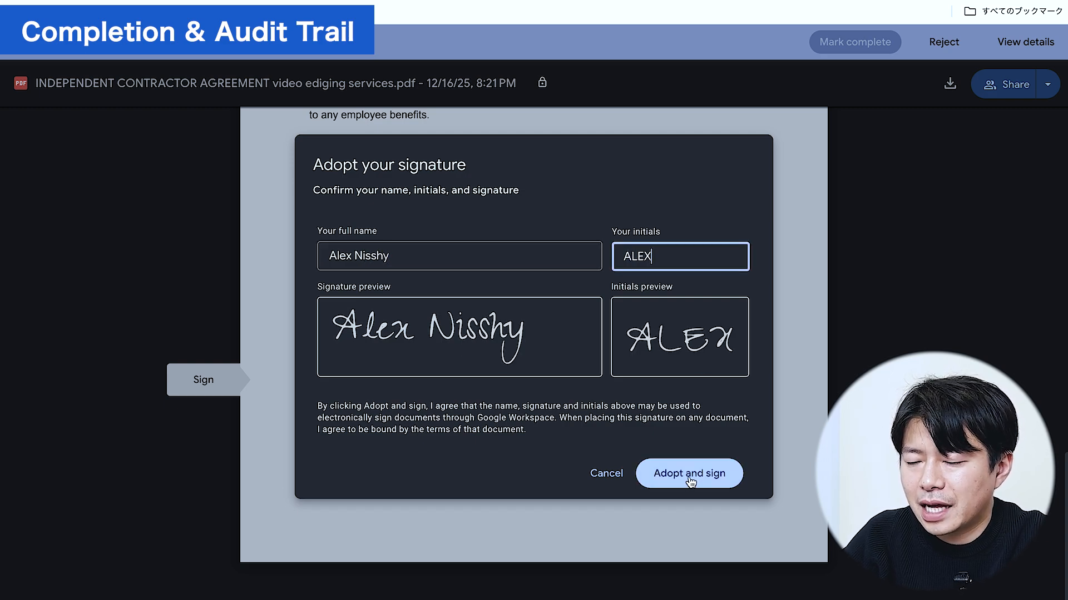
click(689, 474)
click(450, 416)
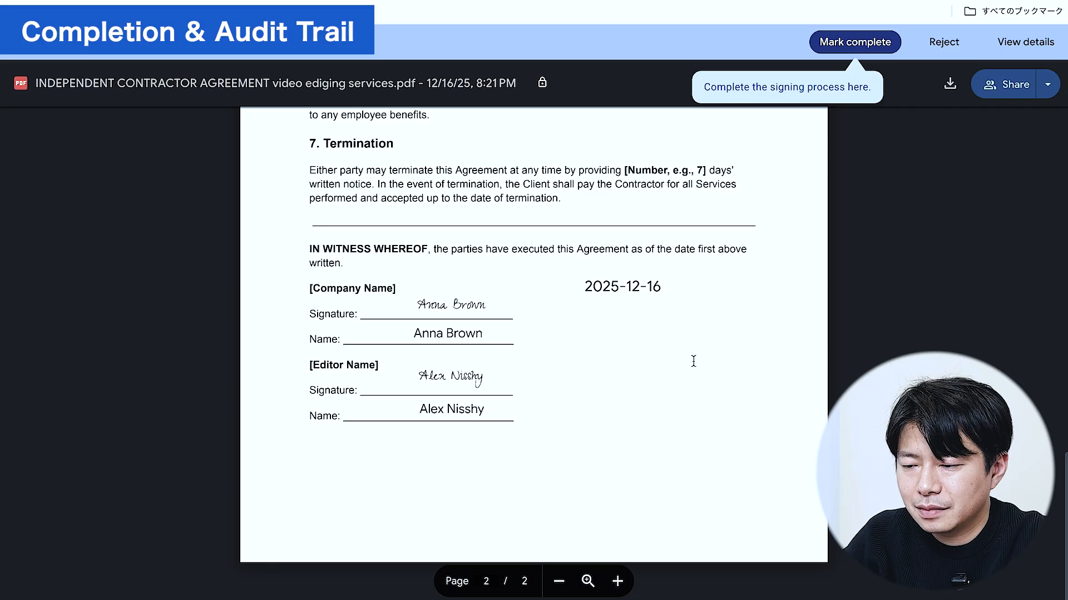
Mark the second signature complete, accept the eSignature terms and close the window.
click(856, 43)
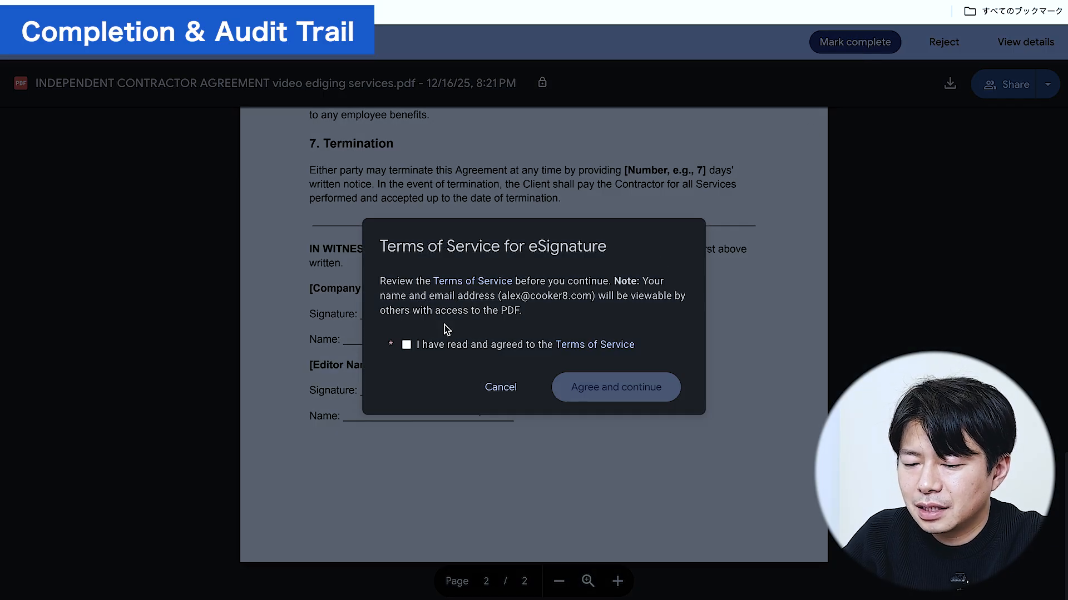
click(407, 344)
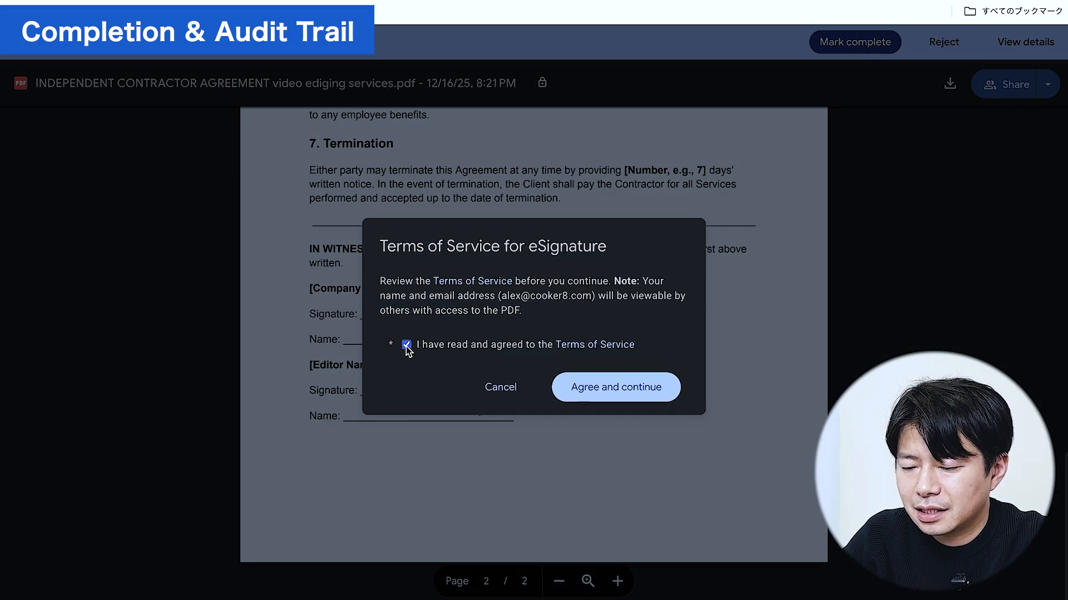
click(585, 394)
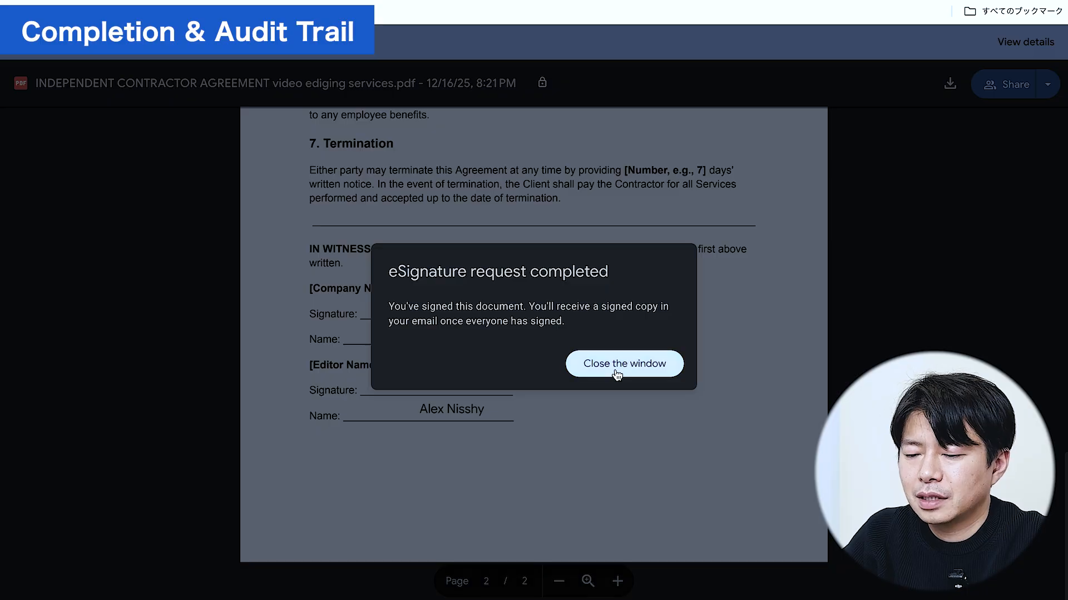
click(616, 370)
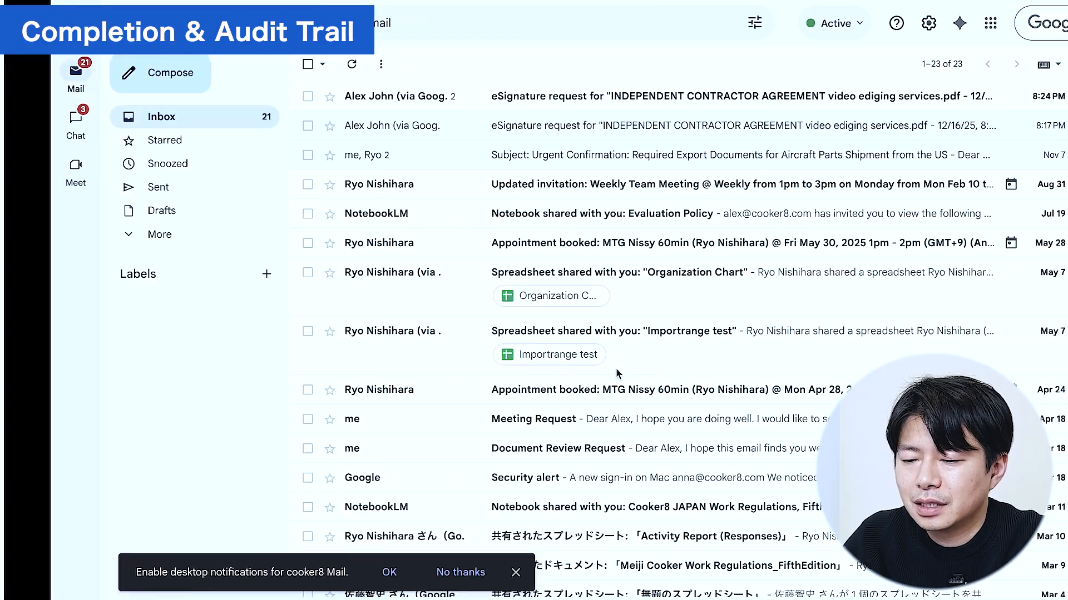
Open the latest 'eSignature completed' email and view the fully signed contract.
click(375, 98)
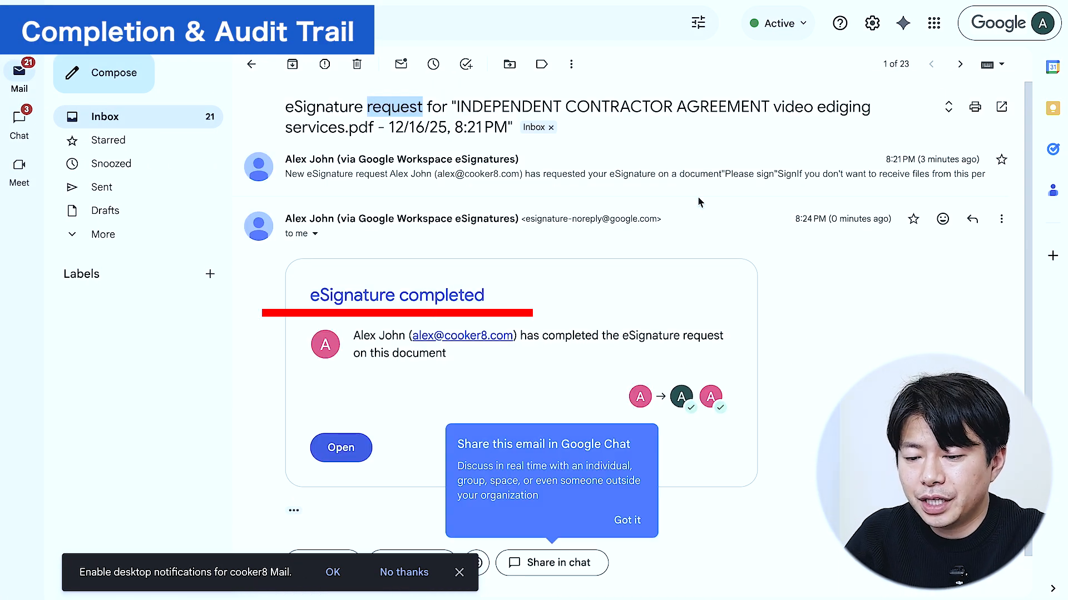
scroll(815, 292, down, 1)
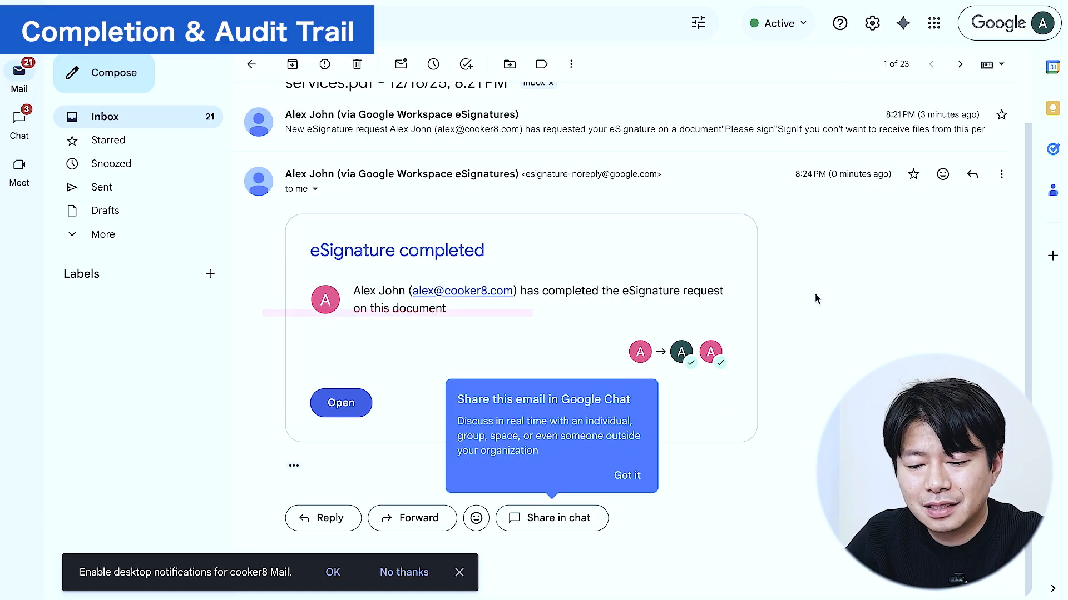
click(339, 408)
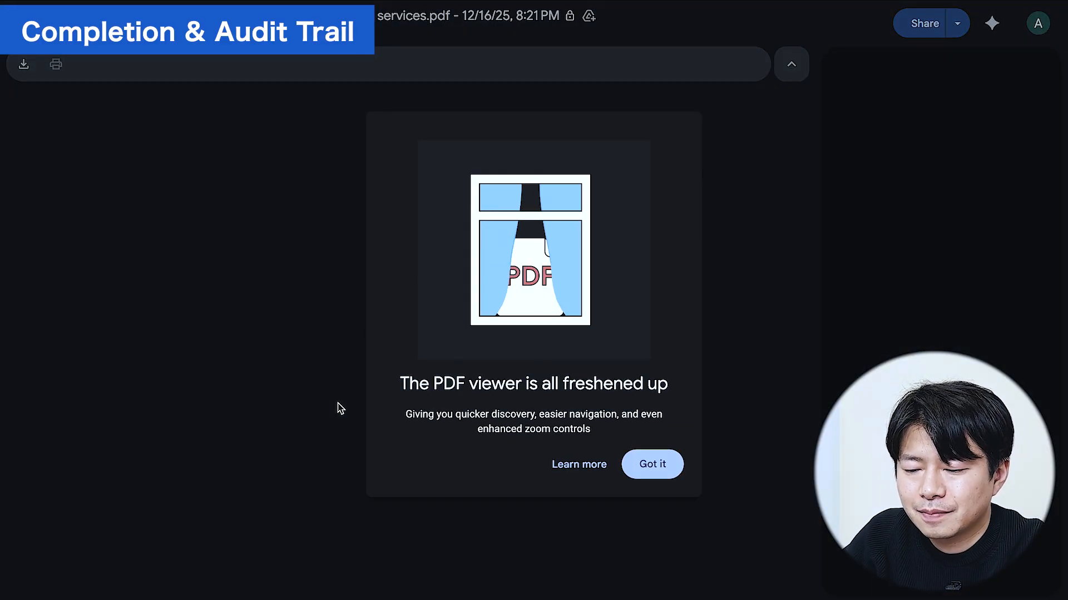
Dismiss the viewer tip and scroll down to the page 3 audit trail, Signed 2025/12/16 11:24:47 UTC.
click(651, 465)
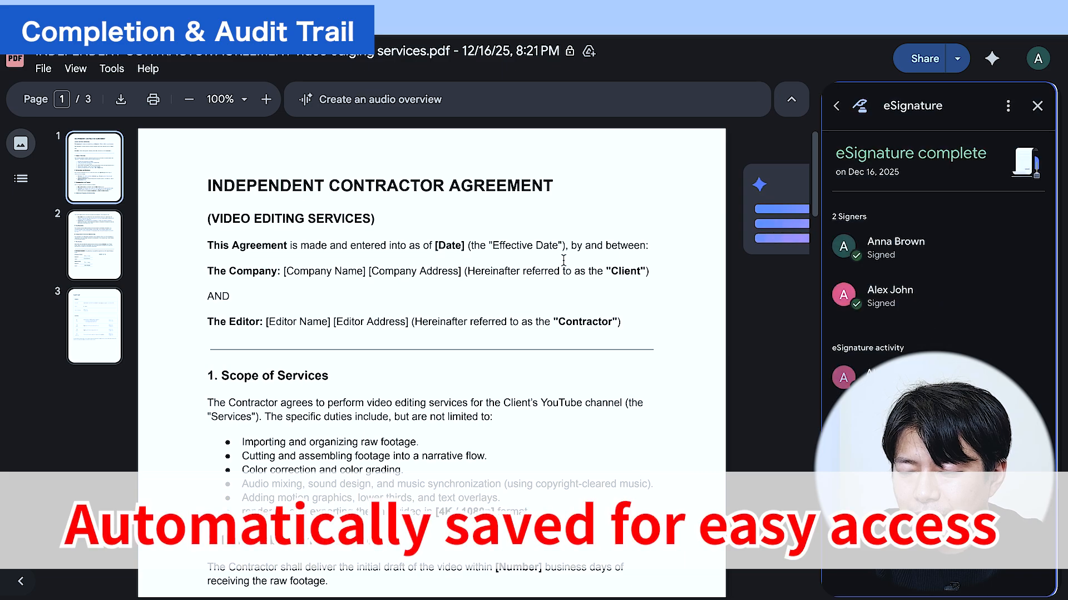
scroll(434, 309, down, 20)
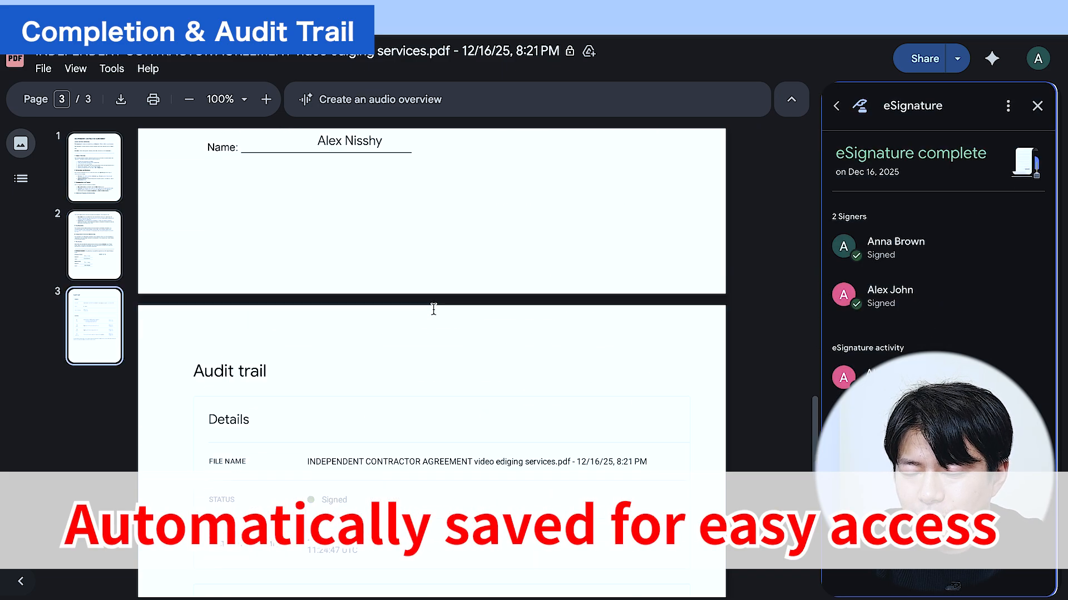
scroll(434, 309, up, 10)
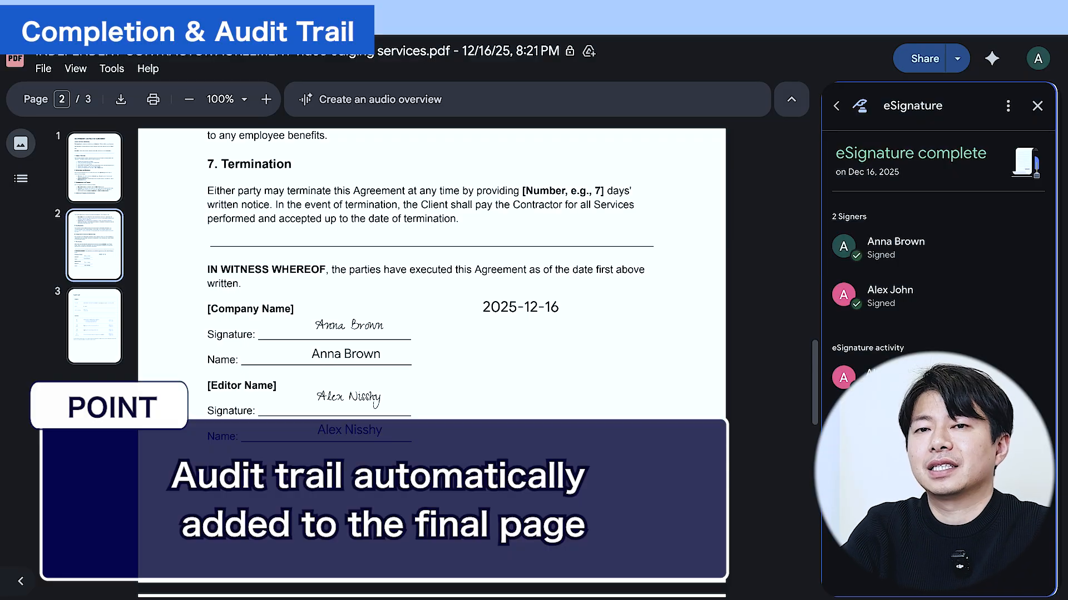
scroll(434, 310, down, 10)
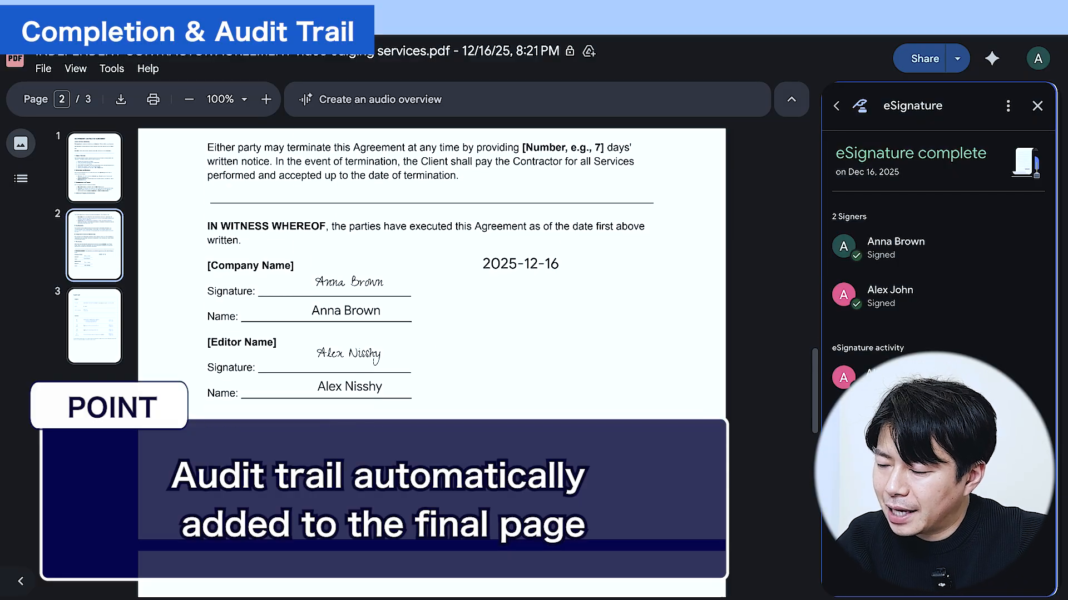
scroll(431, 362, down, 2)
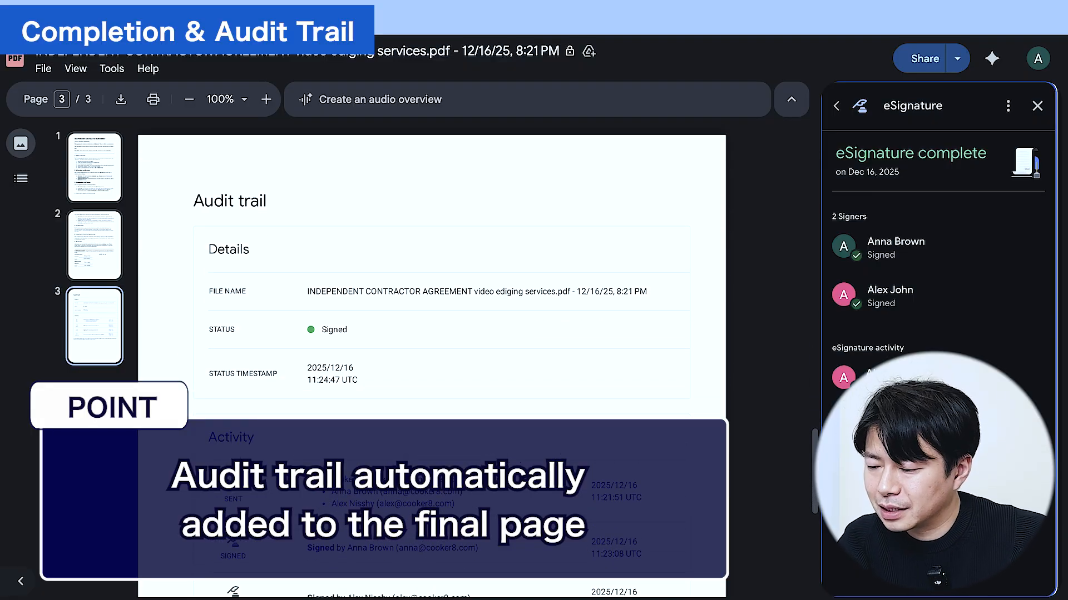
scroll(415, 474, down, 2)
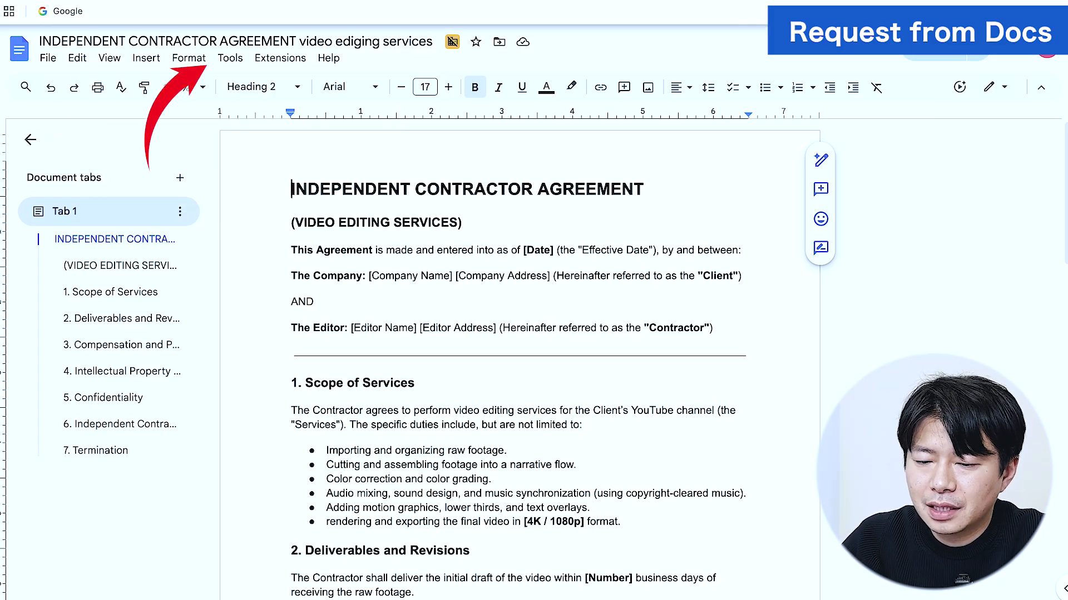
Place a Signer 1 Signature field on the Company signature line and delete the leftover underscores.
click(230, 58)
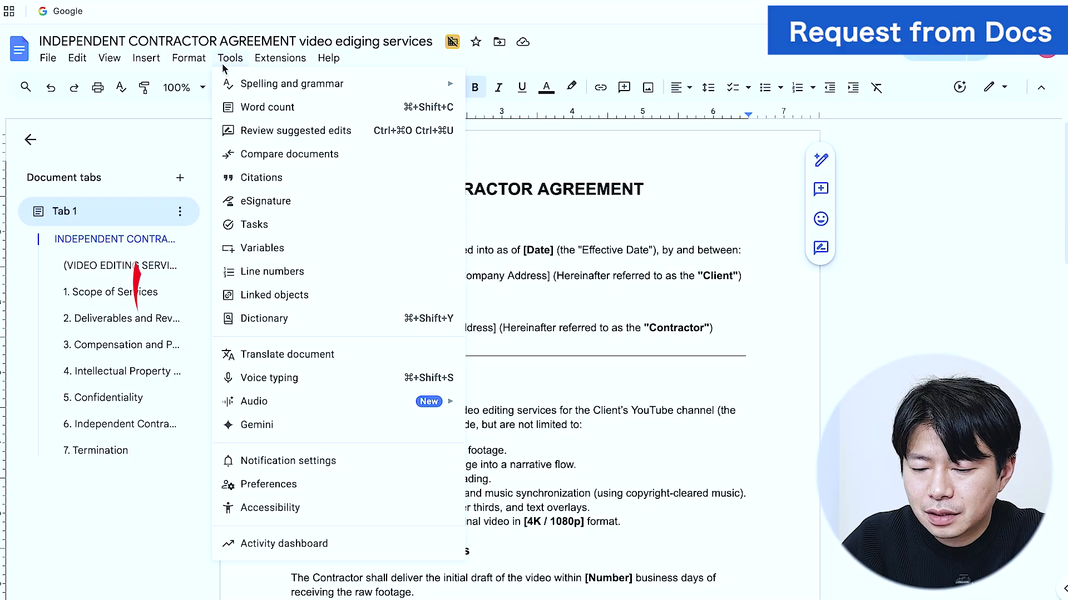
click(270, 203)
scroll(270, 205, down, 20)
mouse_move(928, 236)
mouse_down()
mouse_move(475, 232)
mouse_move(428, 284)
mouse_move(491, 301)
mouse_move(439, 304)
mouse_up()
click(503, 304)
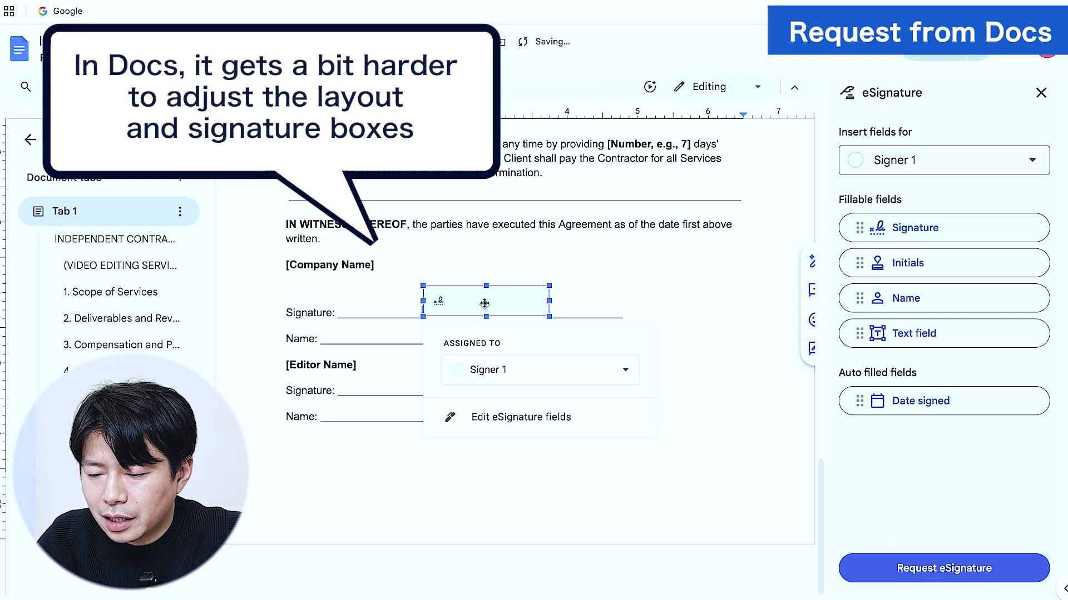
click(584, 310)
key(BackSpace)
key(BackSpace)
key(BackSpace)
key(BackSpace)
key(BackSpace)
key(BackSpace)
key(BackSpace)
key(BackSpace)
key(BackSpace)
key(BackSpace)
key(BackSpace)
key(BackSpace)
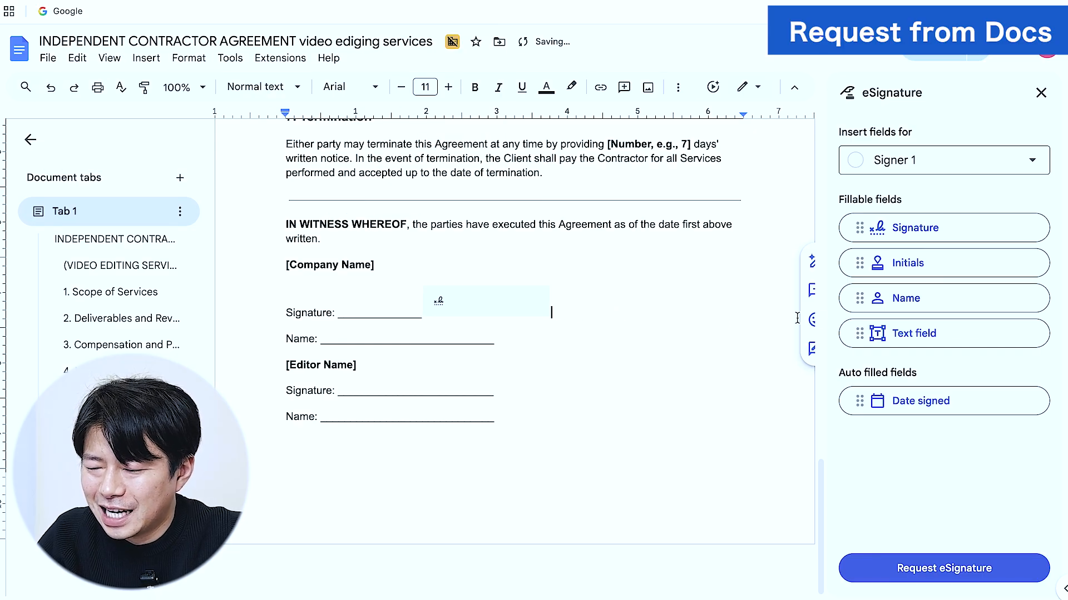
Add a Name field on the Company Name line and open the Request eSignature form.
drag(862, 298, 495, 337)
key(BackSpace)
key(BackSpace)
key(BackSpace)
key(BackSpace)
key(BackSpace)
key(BackSpace)
key(BackSpace)
key(BackSpace)
key(BackSpace)
key(BackSpace)
key(BackSpace)
key(BackSpace)
key(BackSpace)
key(BackSpace)
key(BackSpace)
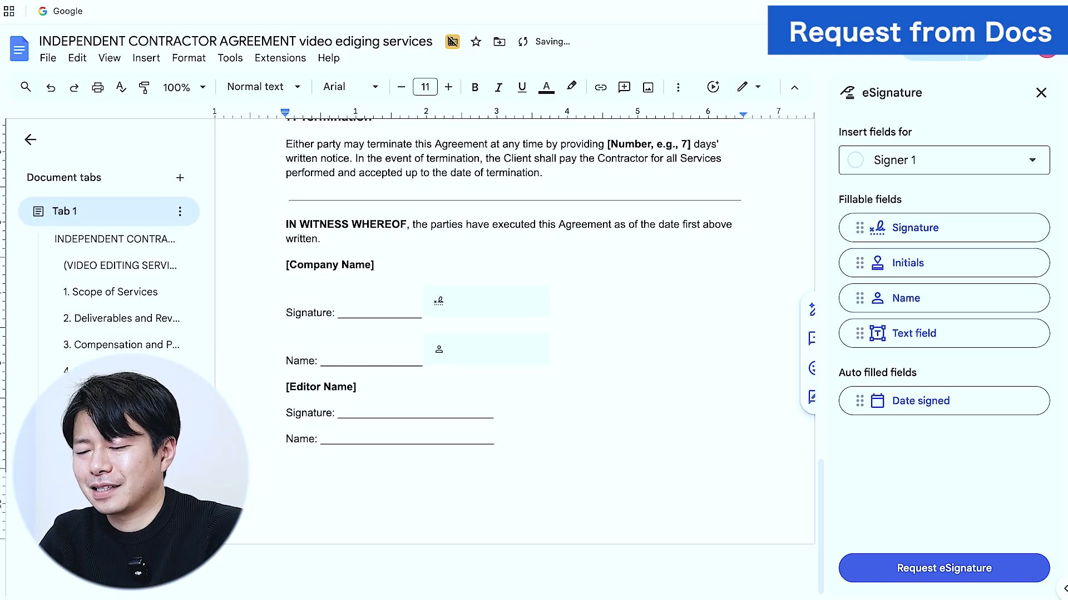
click(931, 568)
click(505, 198)
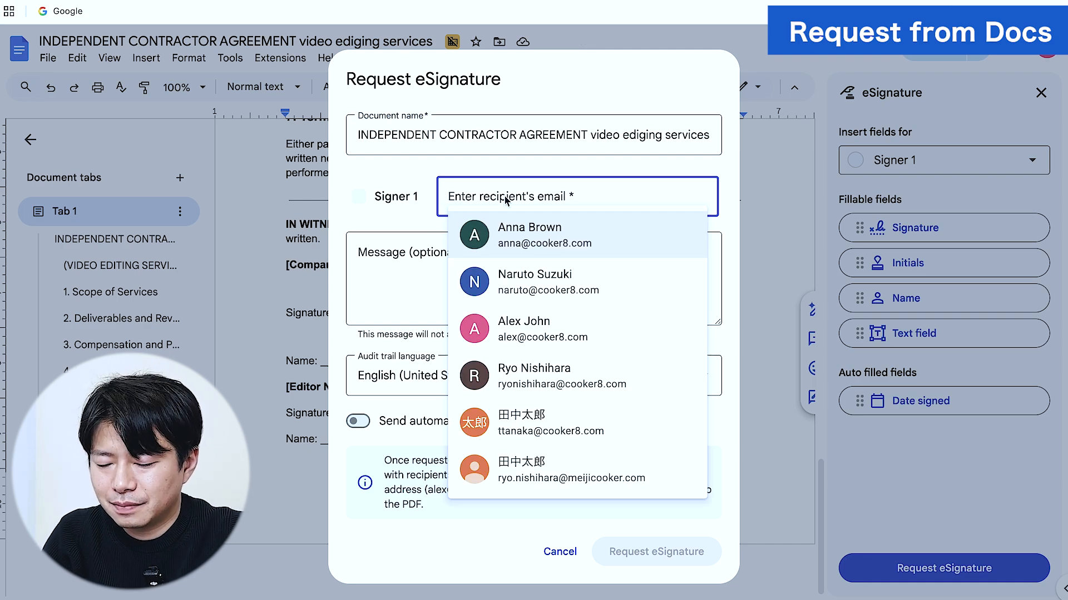
Send the eSignature request to the first signer with the message 'please sign' and confirm.
text(annoj)
key(BackSpace)
key(BackSpace)
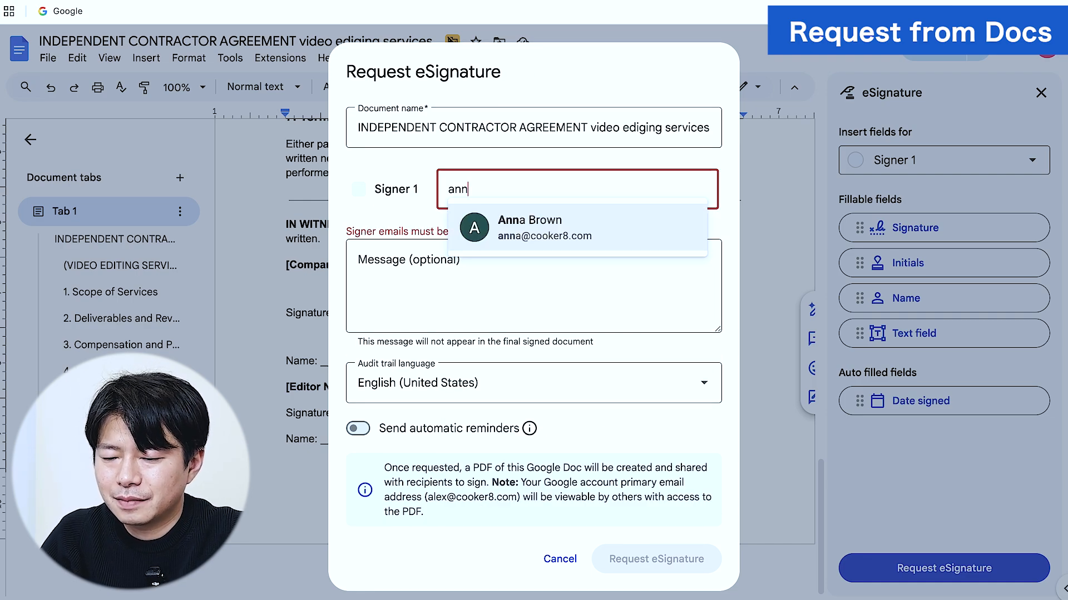
click(547, 228)
click(489, 252)
text(please sign)
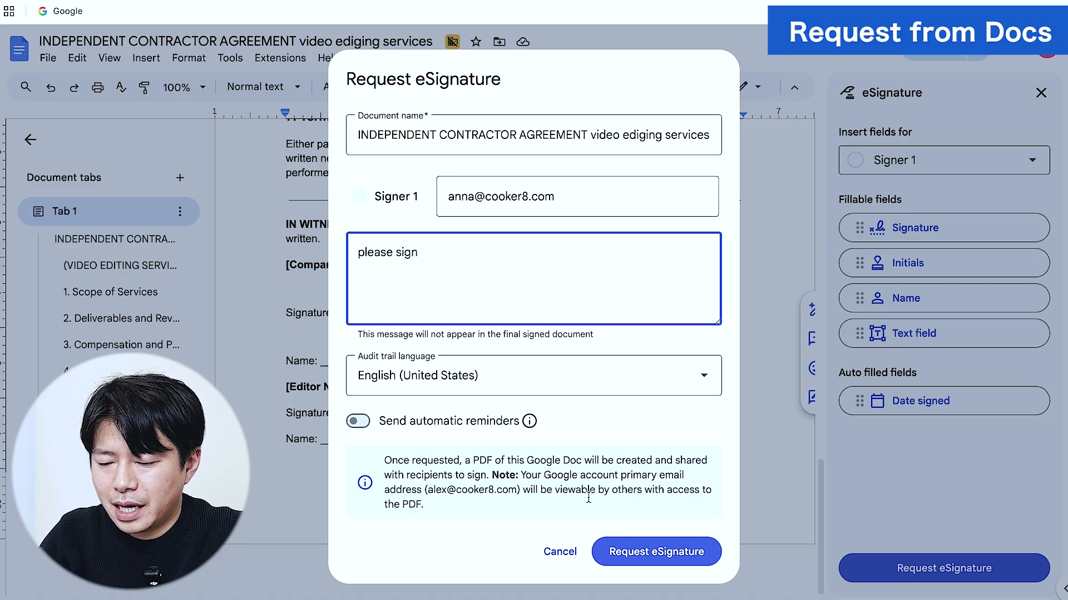
click(647, 556)
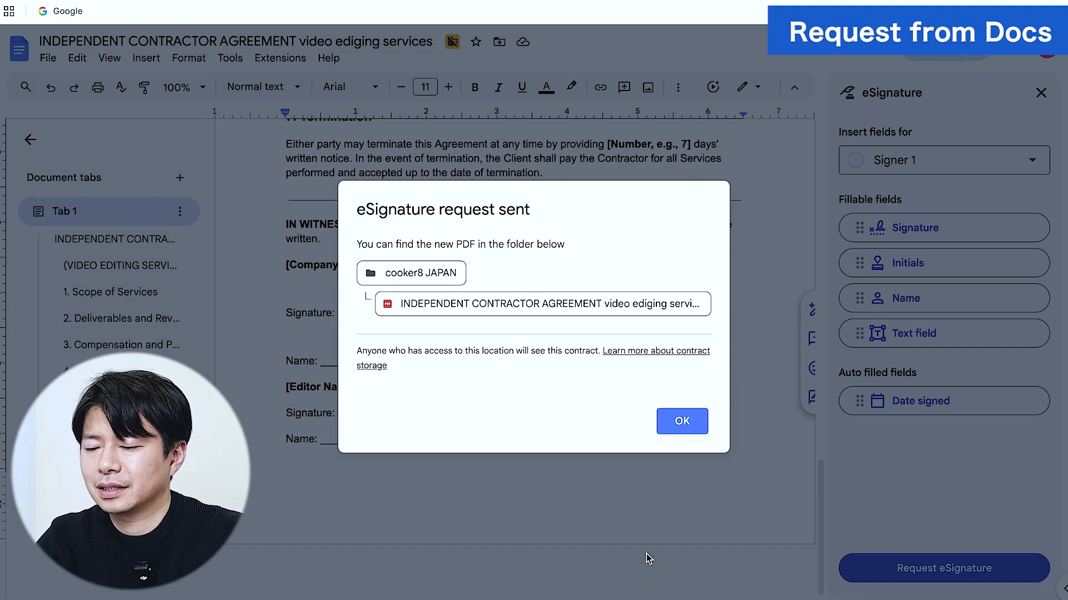
click(685, 427)
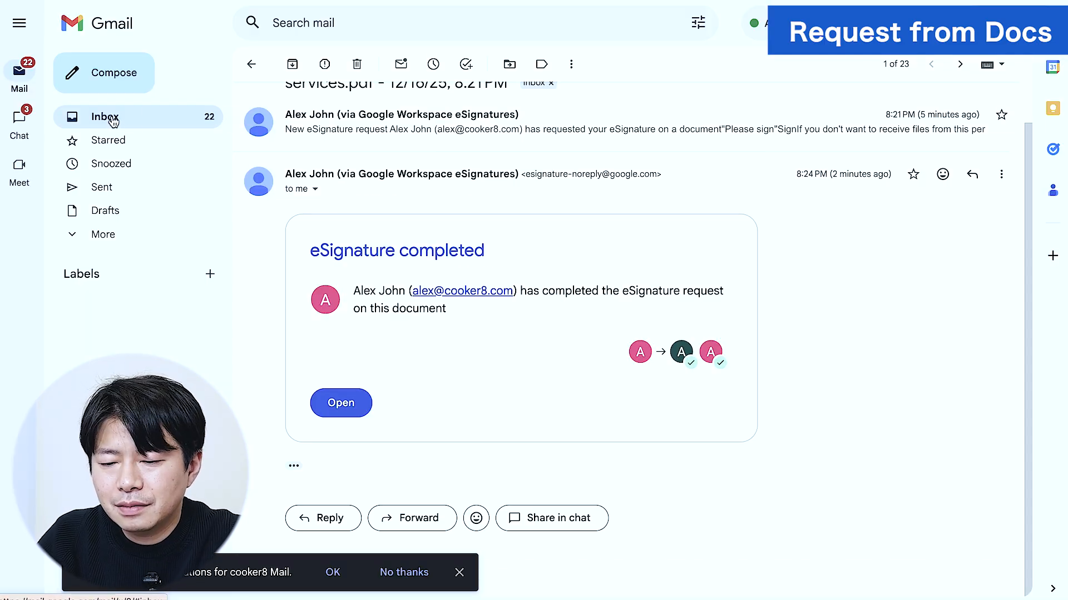
Open the eSignature request email from the Gmail inbox and launch the agreement's signing view.
click(113, 121)
click(390, 93)
scroll(350, 337, down, 2)
click(346, 329)
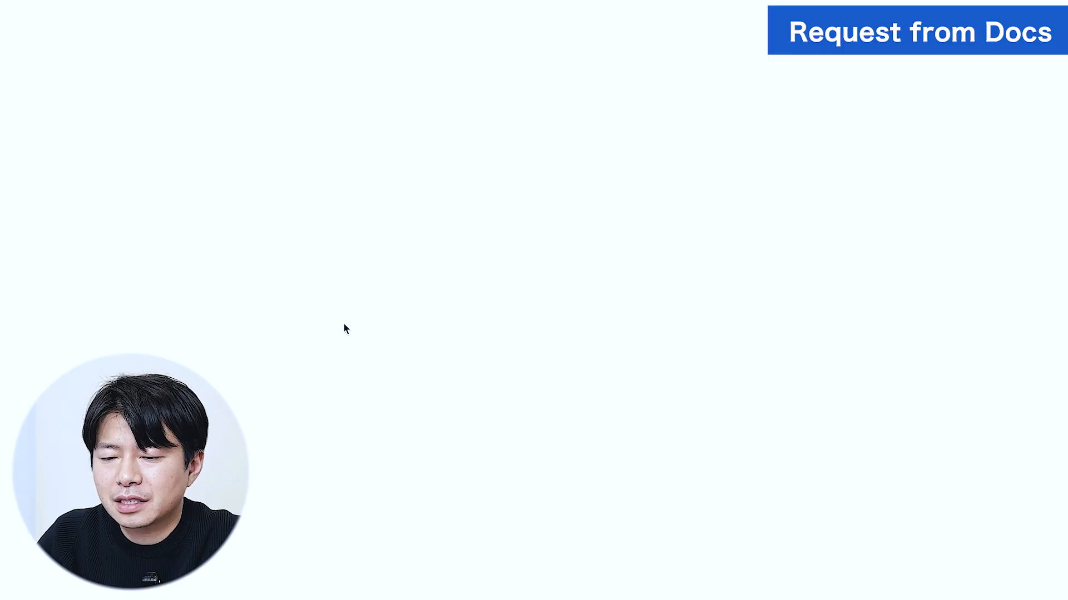
scroll(536, 229, down, 15)
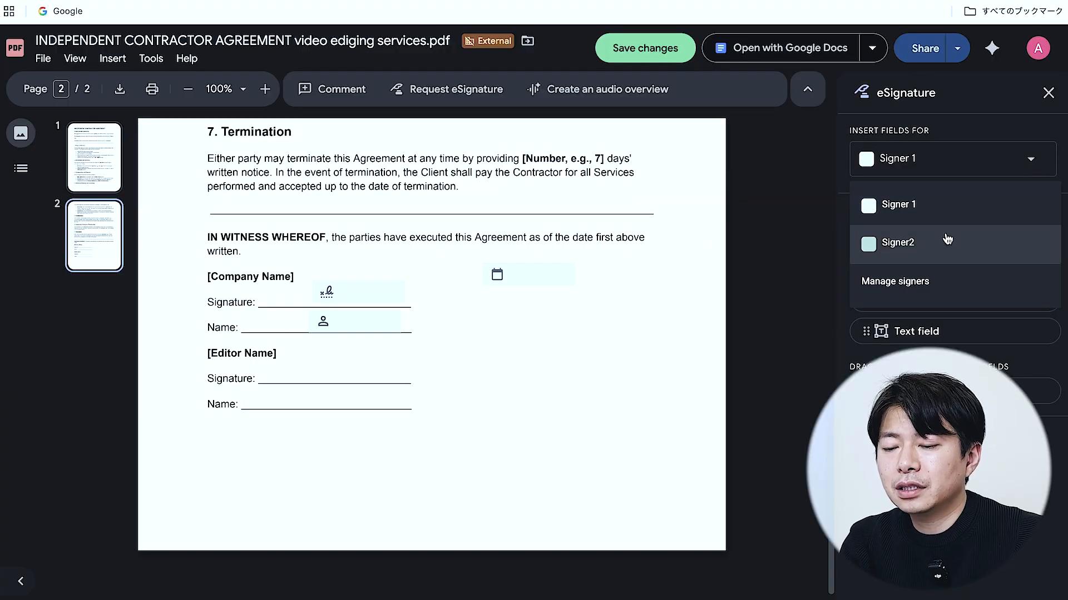
Place Signer2's Signature and Name fields on the Editor Name block's lines.
click(944, 241)
mouse_move(956, 235)
mouse_down()
mouse_move(398, 325)
mouse_move(311, 360)
mouse_up()
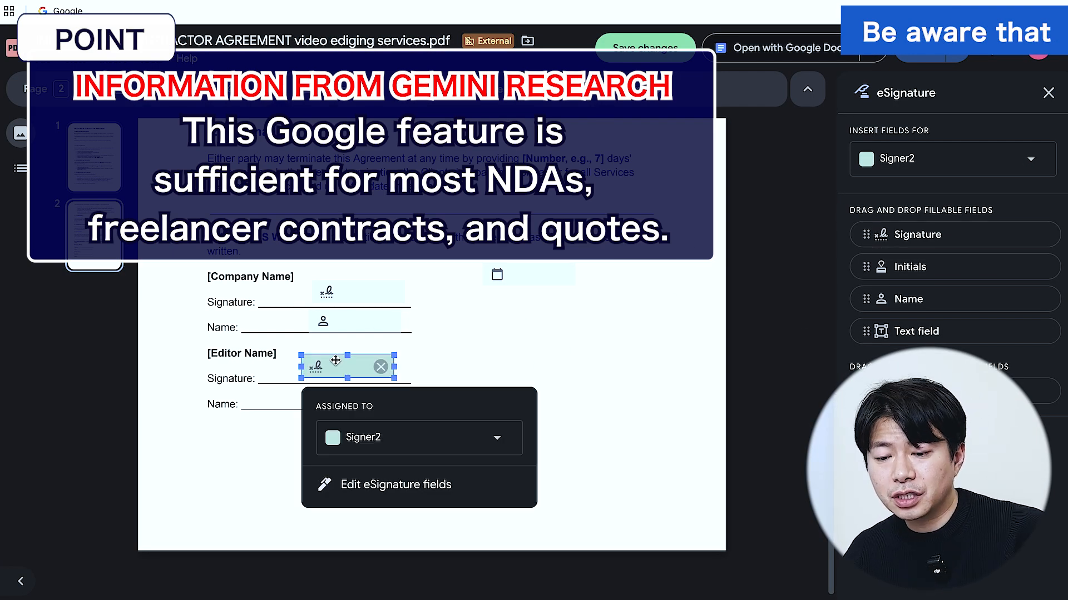
drag(903, 301, 310, 392)
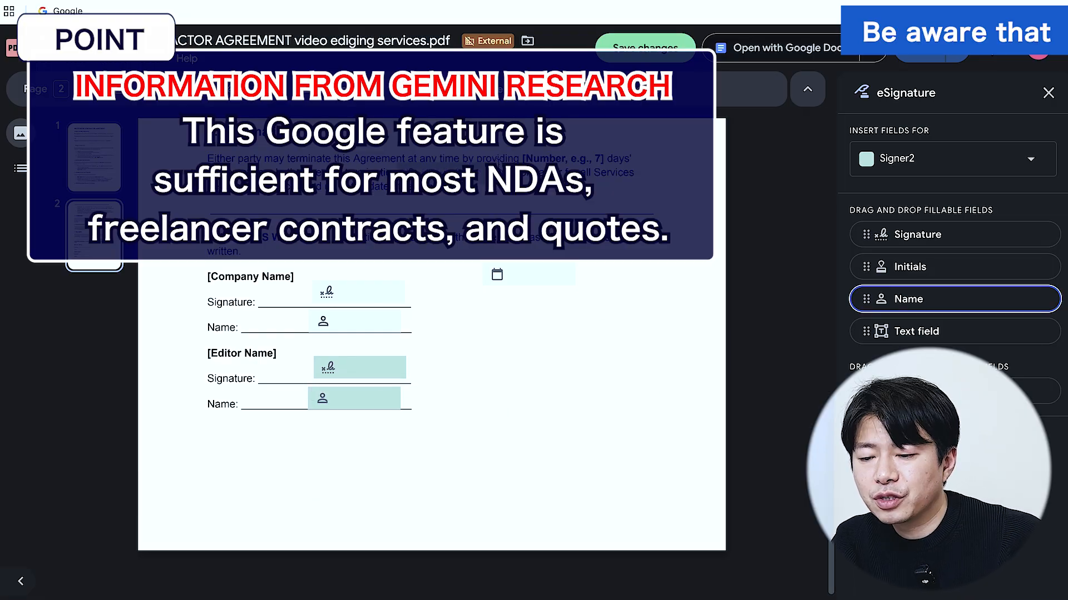
drag(361, 400, 368, 400)
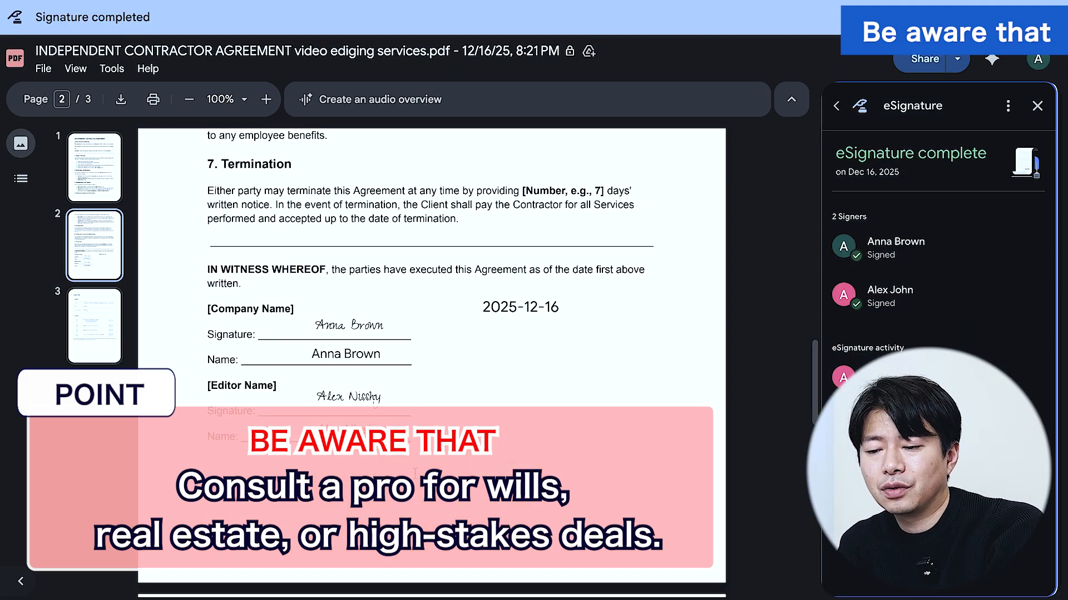
Scroll the completed contract down to the page 3 audit trail ending with a Completed entry.
scroll(415, 472, down, 6)
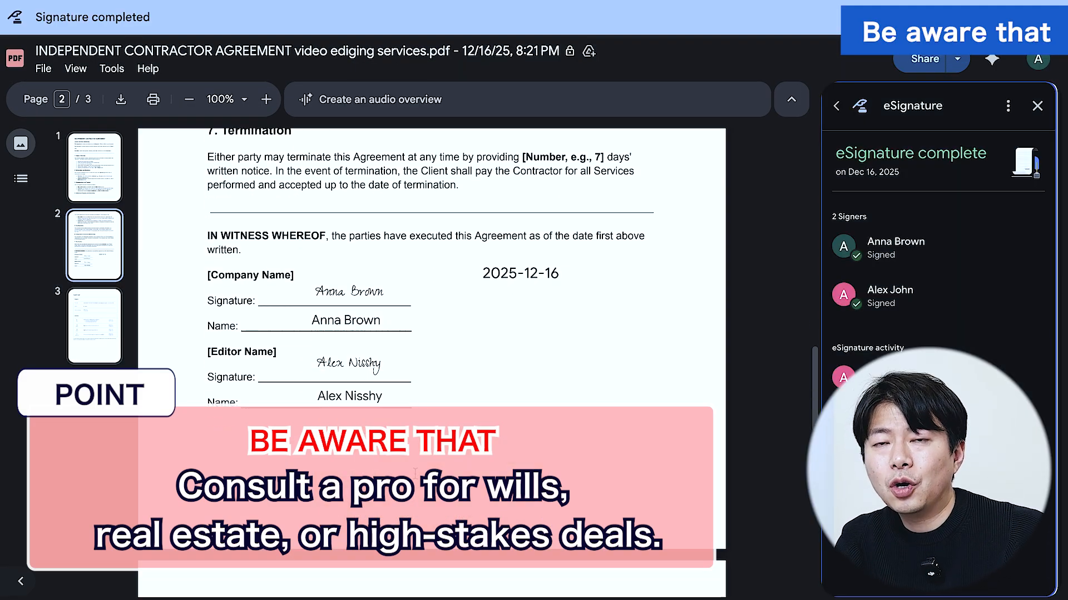
scroll(415, 473, down, 2)
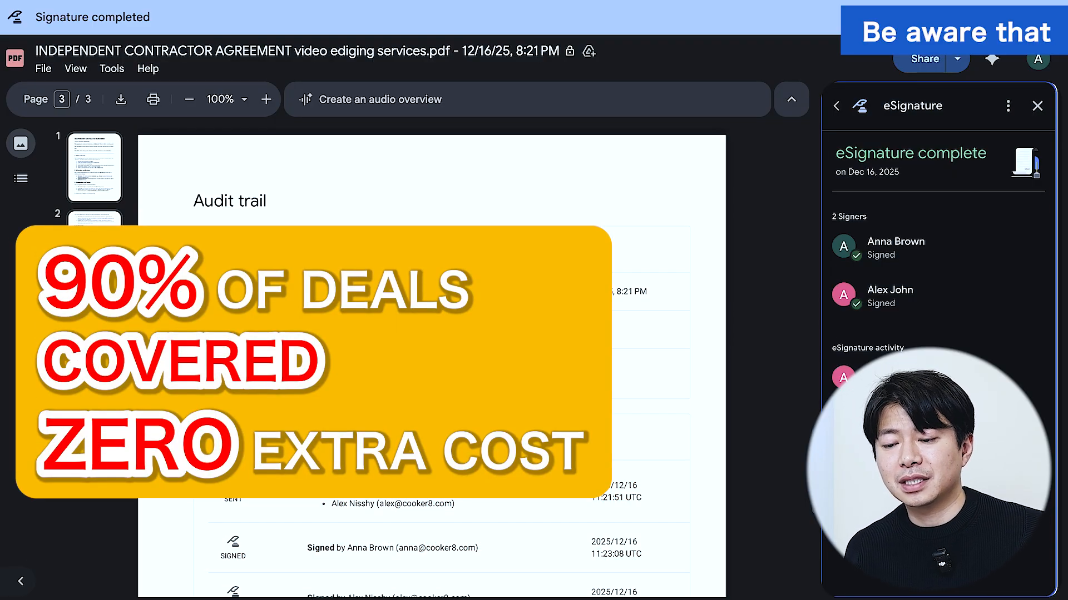
scroll(415, 473, down, 1)
scroll(420, 361, down, 1)
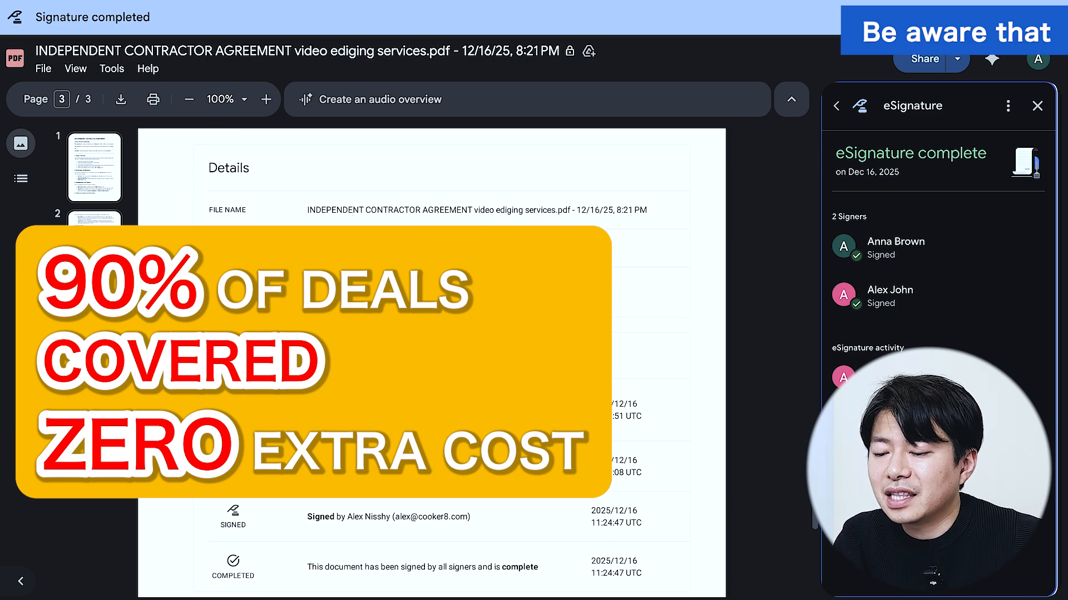